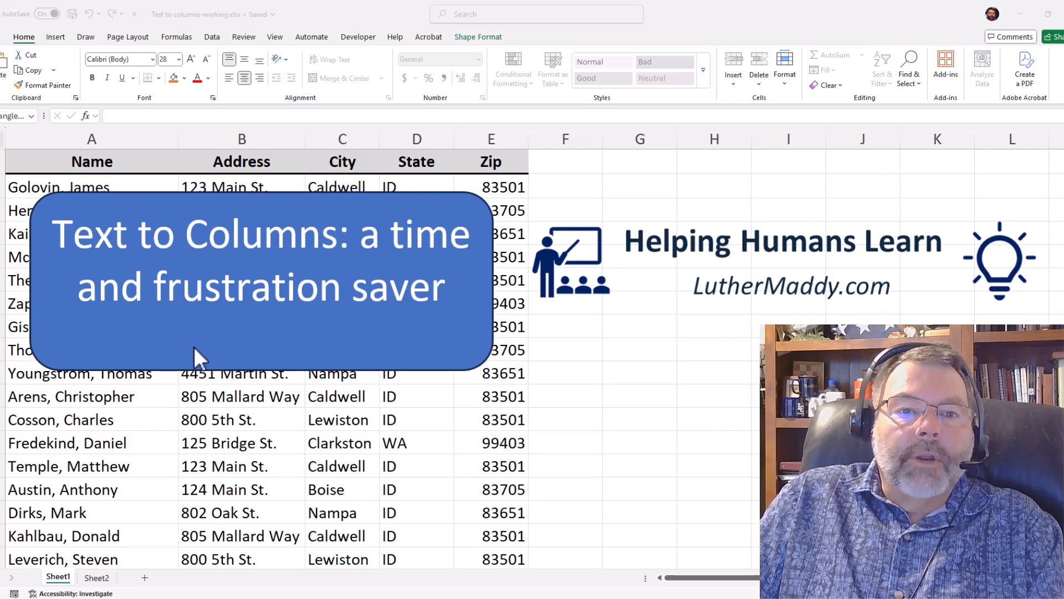
- Delete the blue title shape and the Helping Humans Learn logo picture from the sheet
{"action": "left_click", "coordinate": [273, 194]}
{"action": "left_click", "coordinate": [272, 194]}
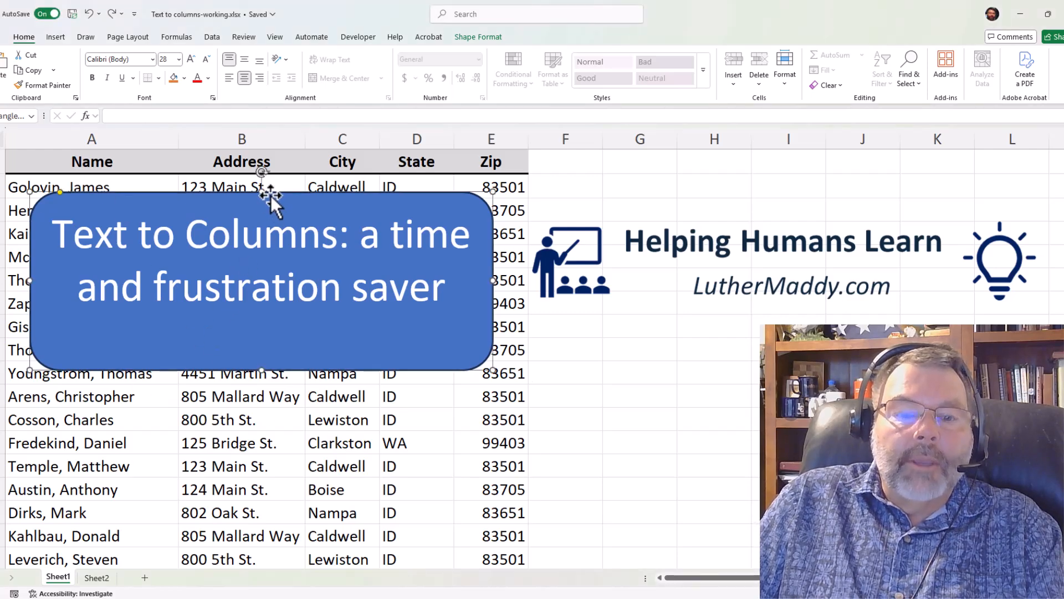
{"action": "key", "text": "Delete"}
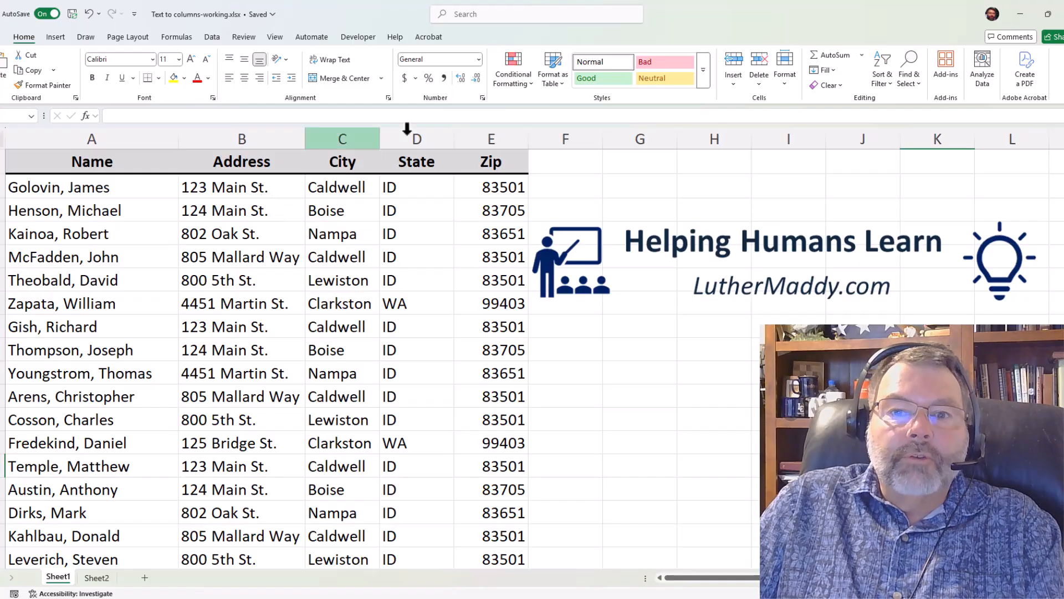
{"action": "left_click", "coordinate": [549, 227]}
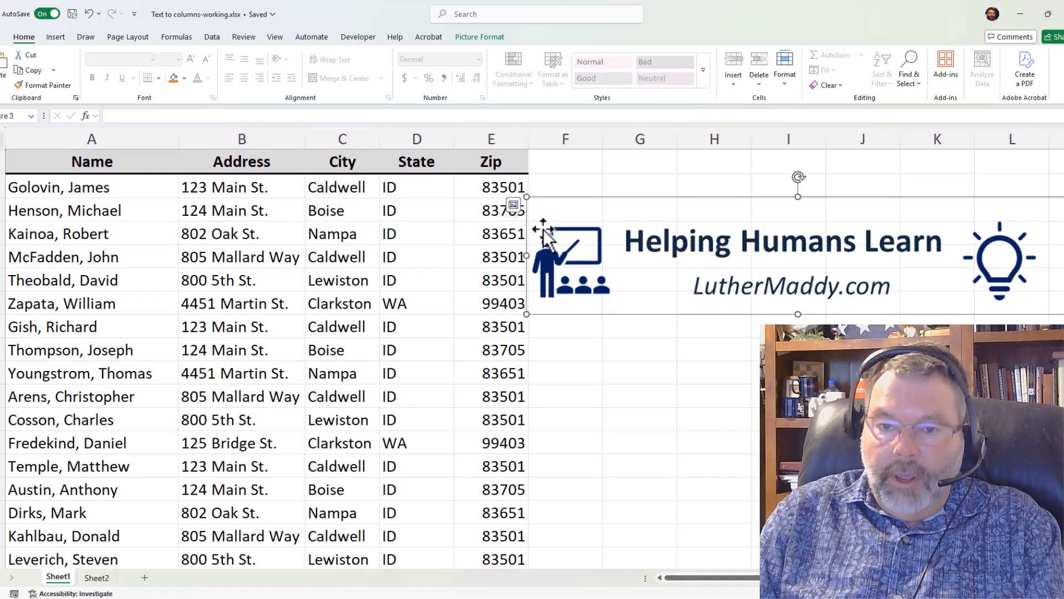
{"action": "key", "text": "Delete"}
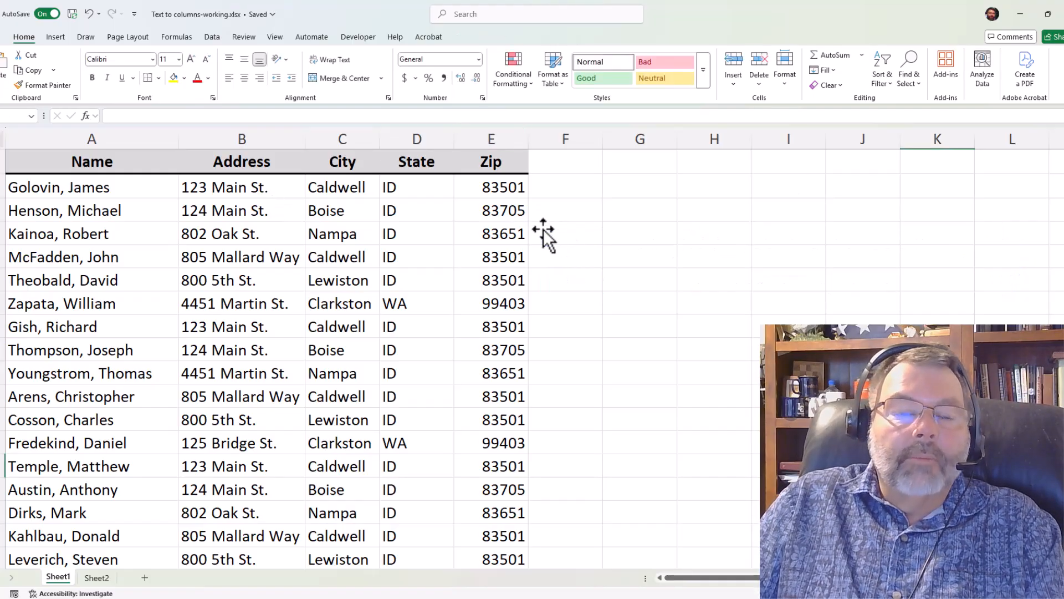
{"action": "left_click", "coordinate": [16, 190]}
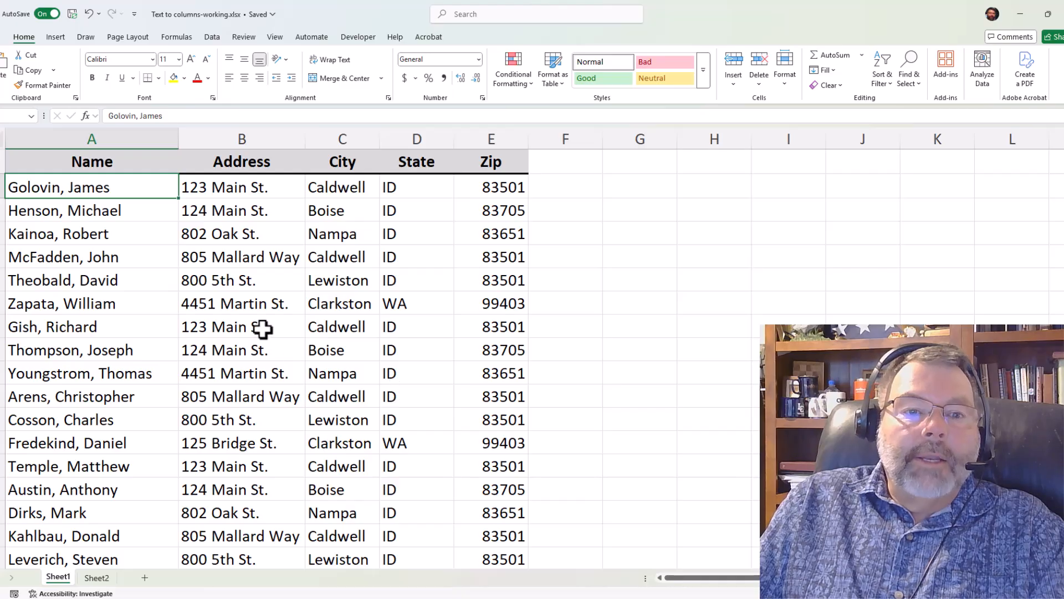
{"action": "left_click", "coordinate": [261, 280]}
{"action": "left_click", "coordinate": [276, 331]}
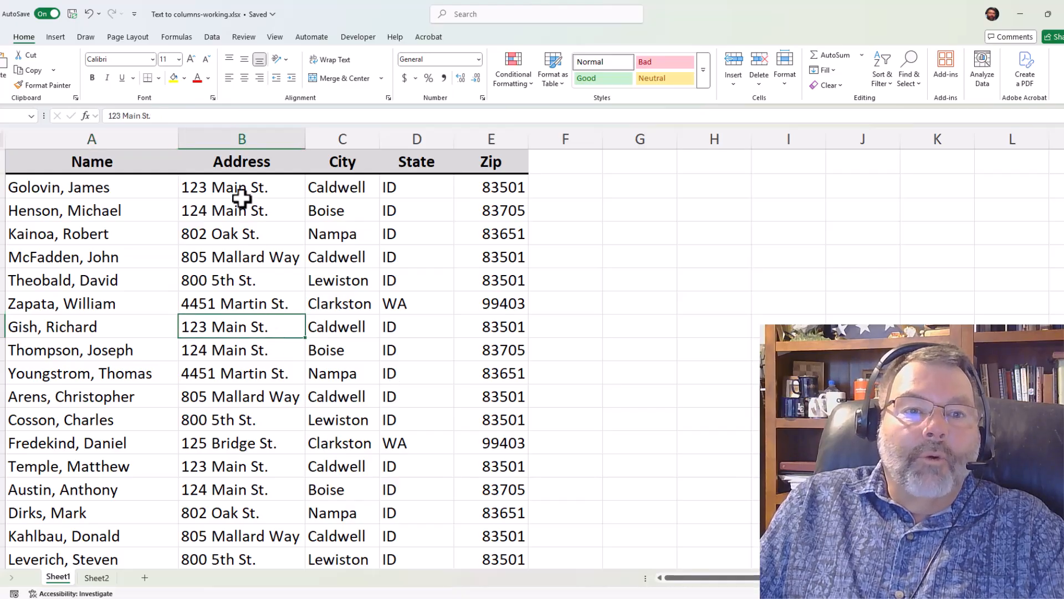
- Insert an empty column between the Name and Address columns
{"action": "left_click", "coordinate": [258, 139]}
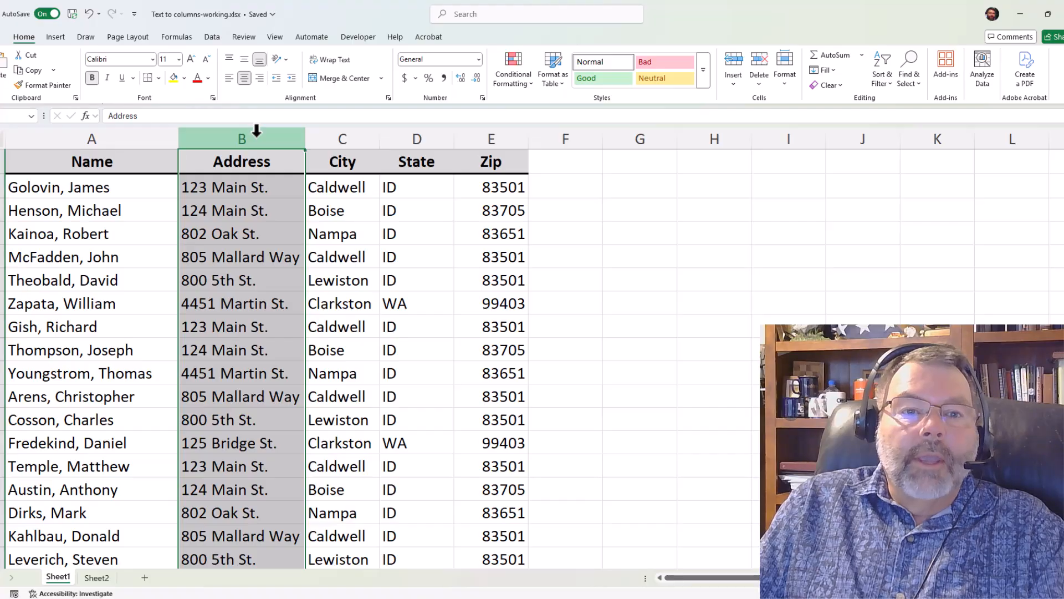
{"action": "right_click", "coordinate": [257, 136]}
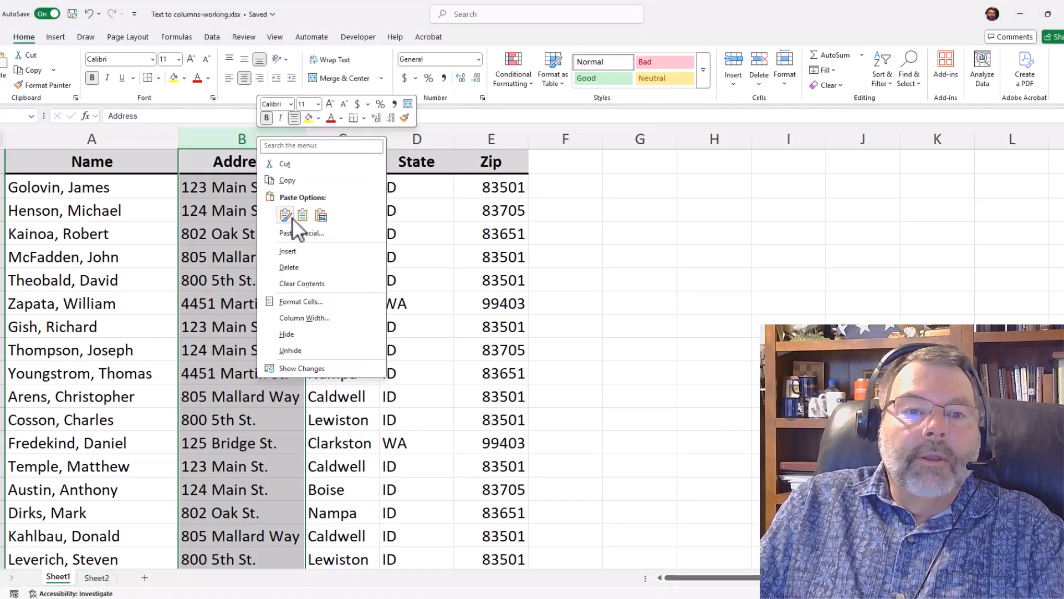
{"action": "left_click", "coordinate": [295, 252]}
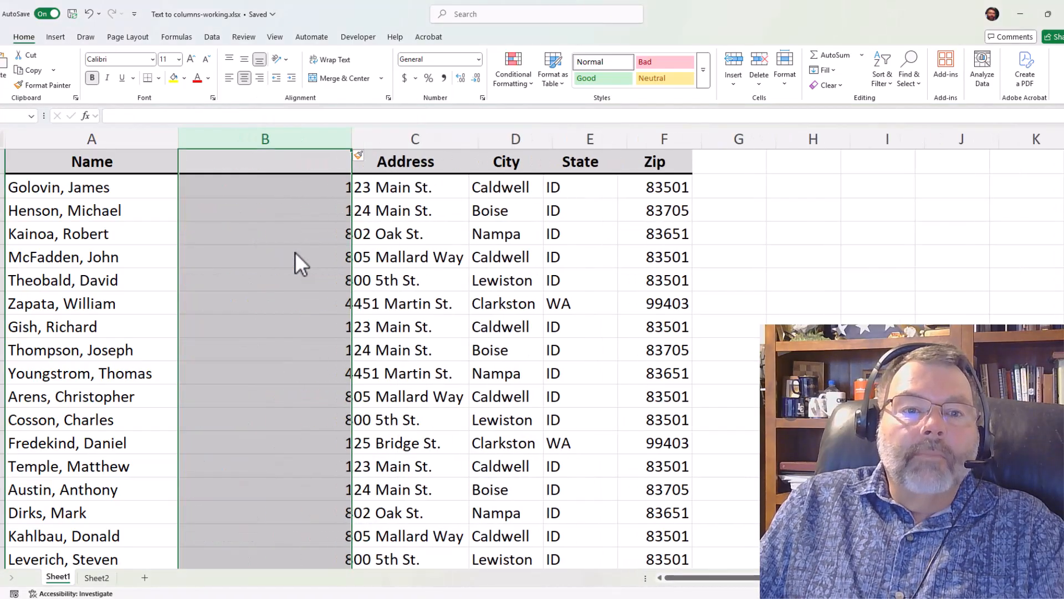
{"action": "left_click", "coordinate": [258, 163]}
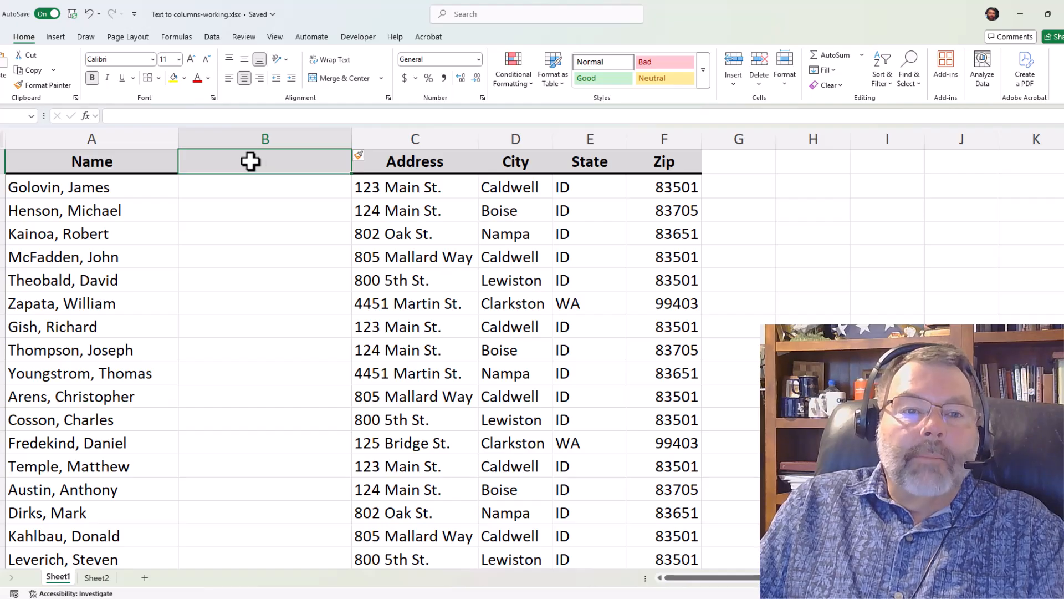
{"action": "left_click", "coordinate": [95, 194]}
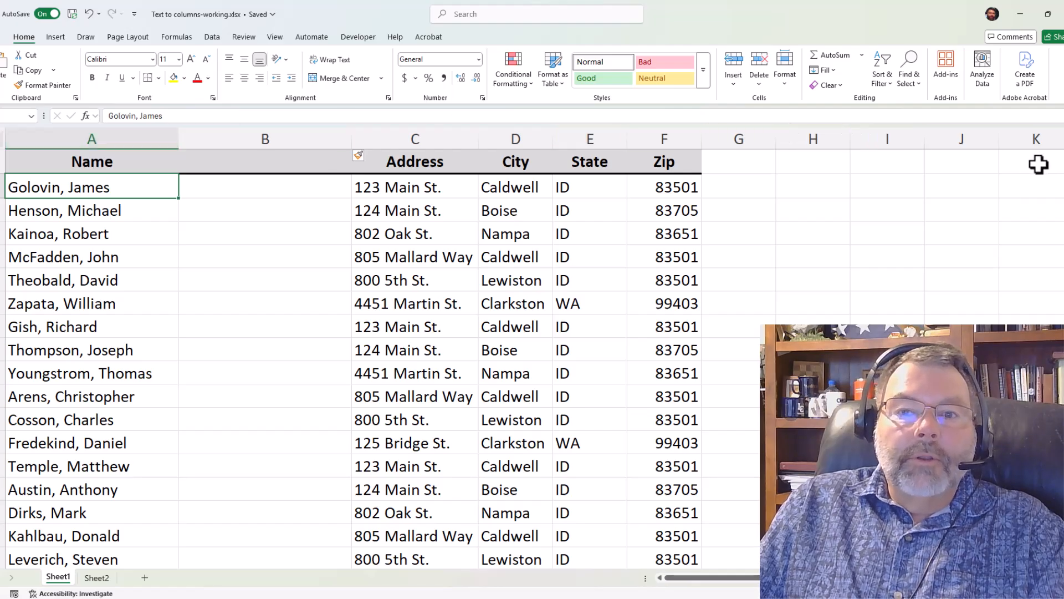
{"action": "left_click", "coordinate": [82, 266]}
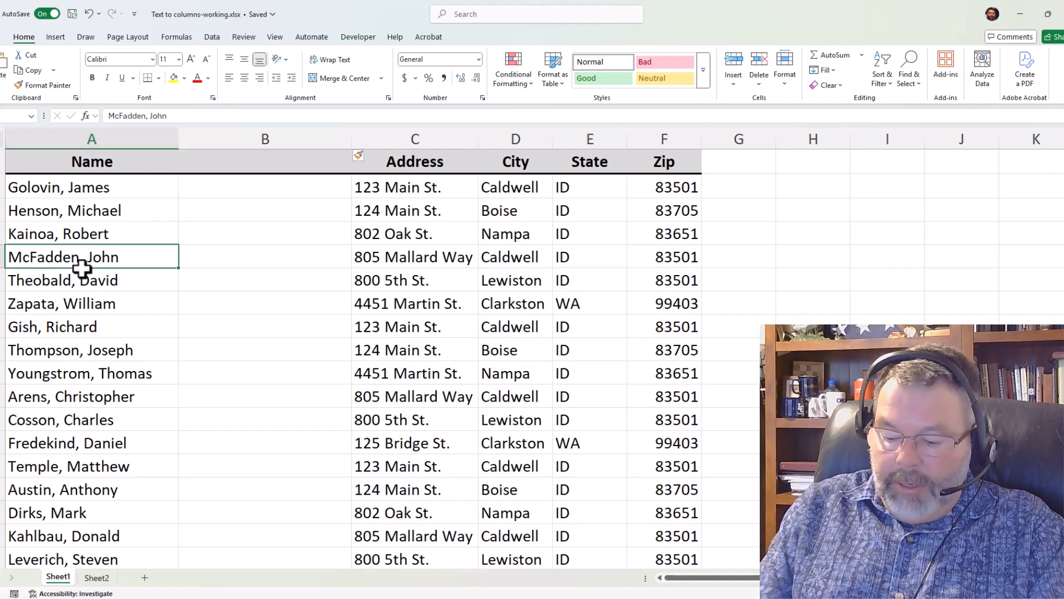
{"action": "key", "text": "ctrl+End"}
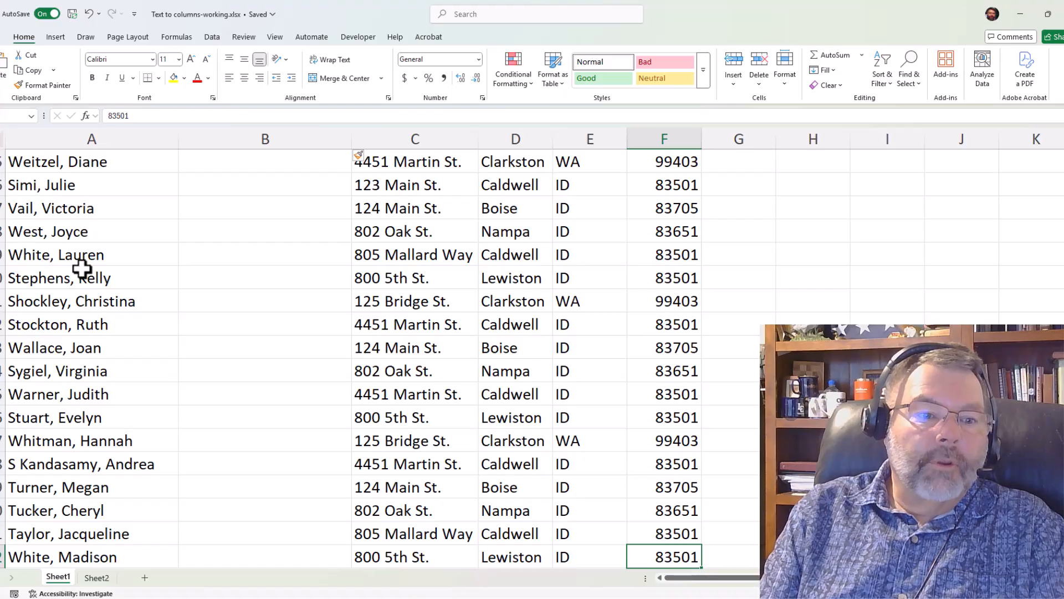
{"action": "key", "text": "ctrl+Home"}
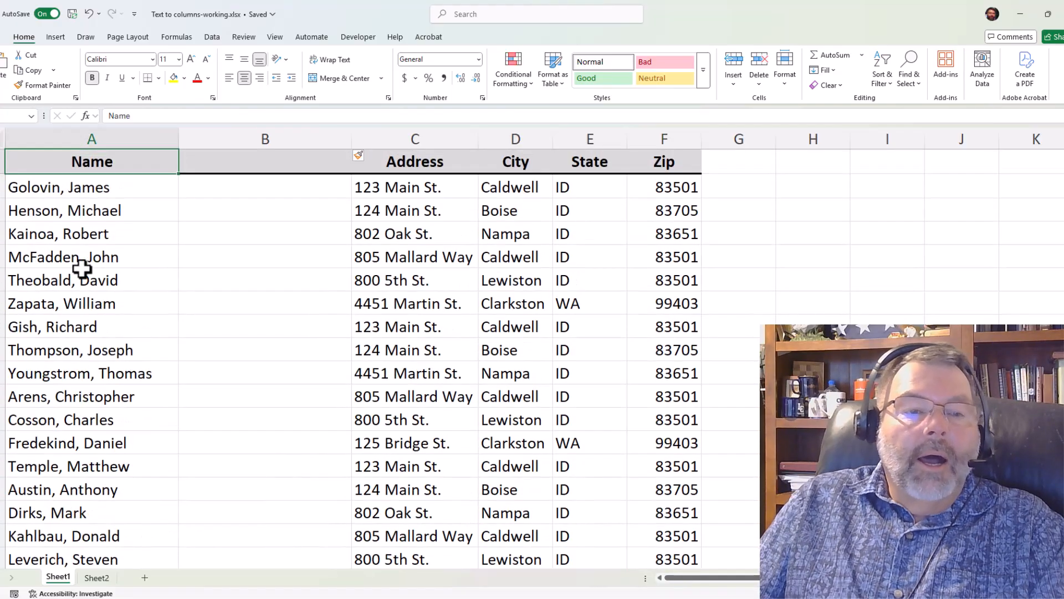
{"action": "left_click", "coordinate": [67, 179]}
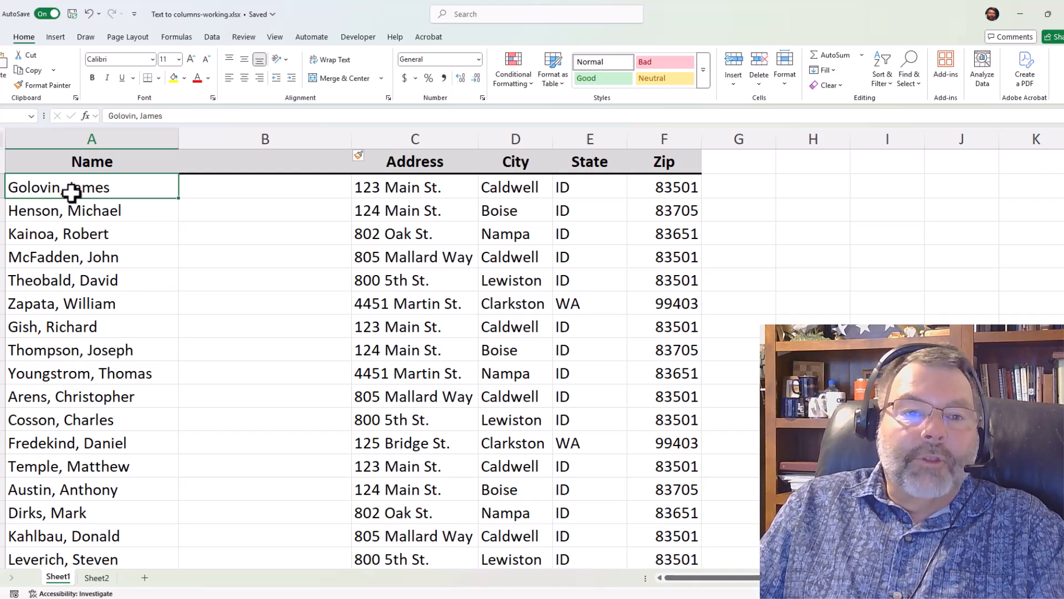
- Start Text to Columns on the whole Name column, keeping Delimited as the original data type
{"action": "left_click", "coordinate": [90, 135]}
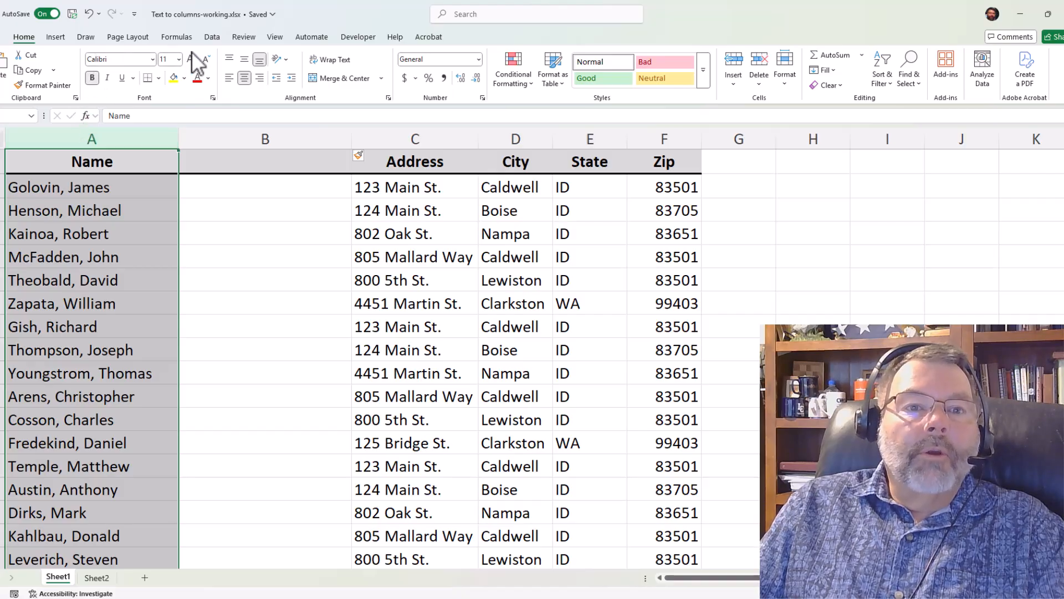
{"action": "left_click", "coordinate": [211, 36]}
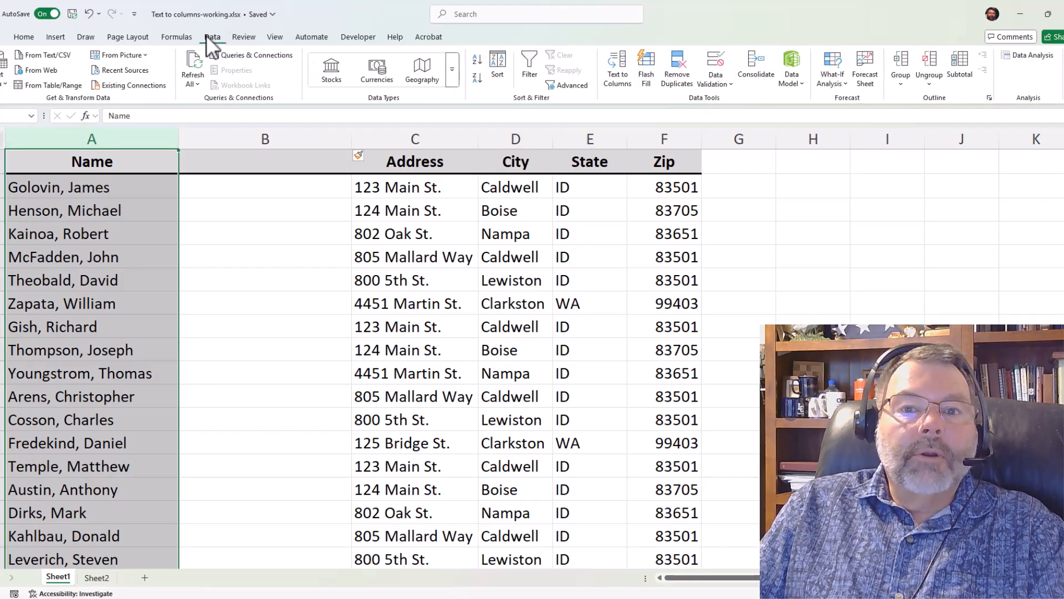
{"action": "left_click", "coordinate": [617, 60]}
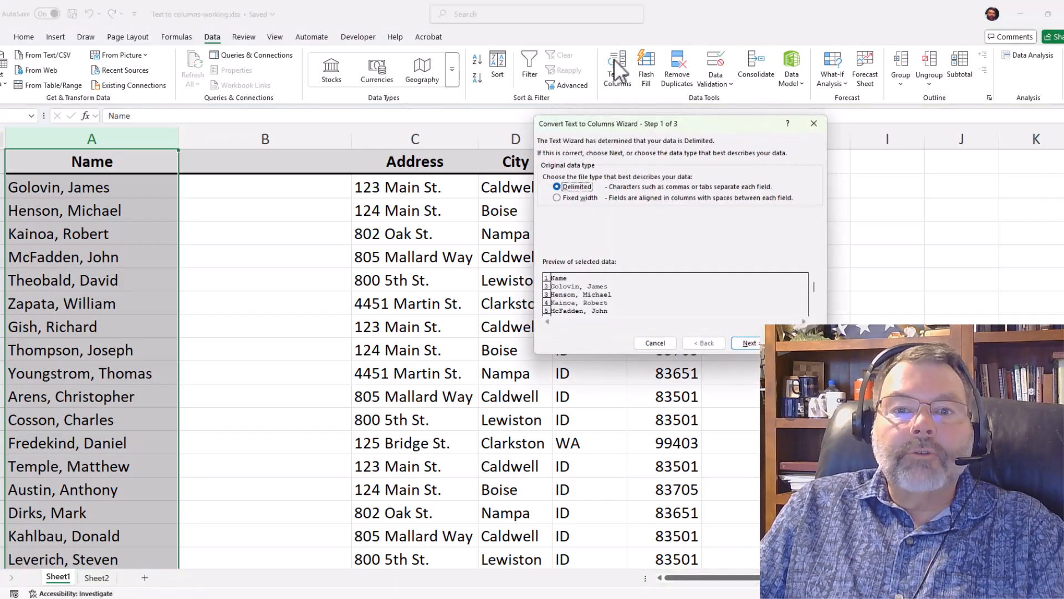
{"action": "left_click_drag", "start_coordinate": [631, 126], "coordinate": [343, 55]}
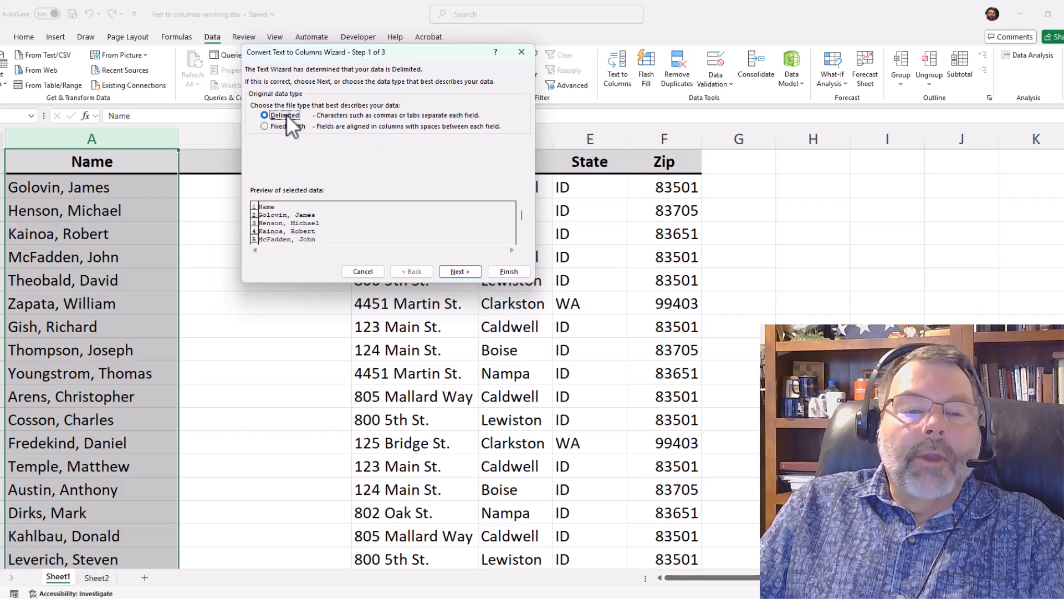
{"action": "left_click", "coordinate": [460, 271]}
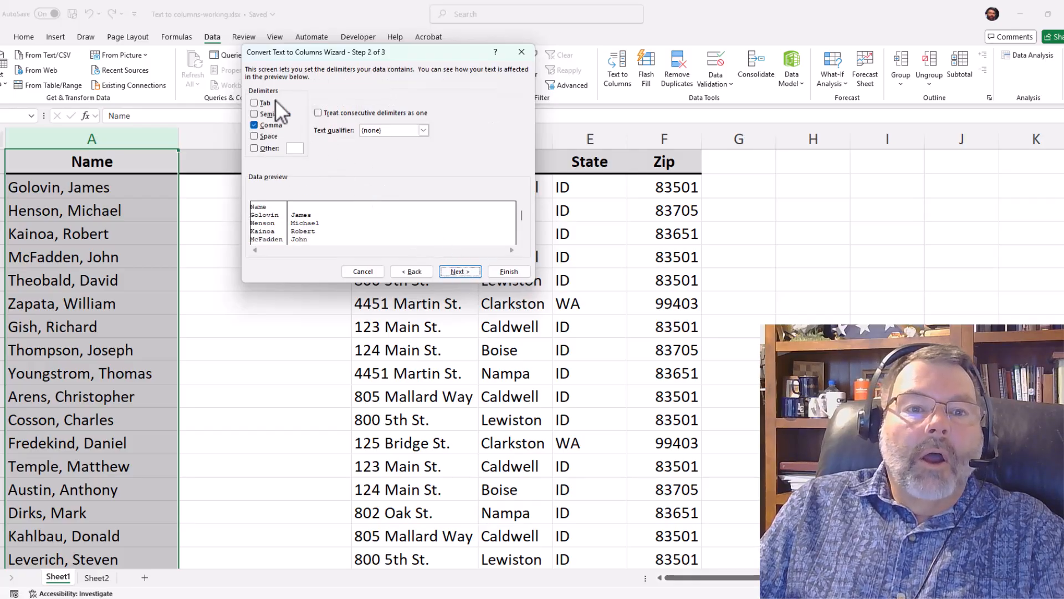
- Try Tab, Semicolon, Space and Other as extra delimiters beside Comma, and clear all of them again
{"action": "left_click", "coordinate": [255, 103]}
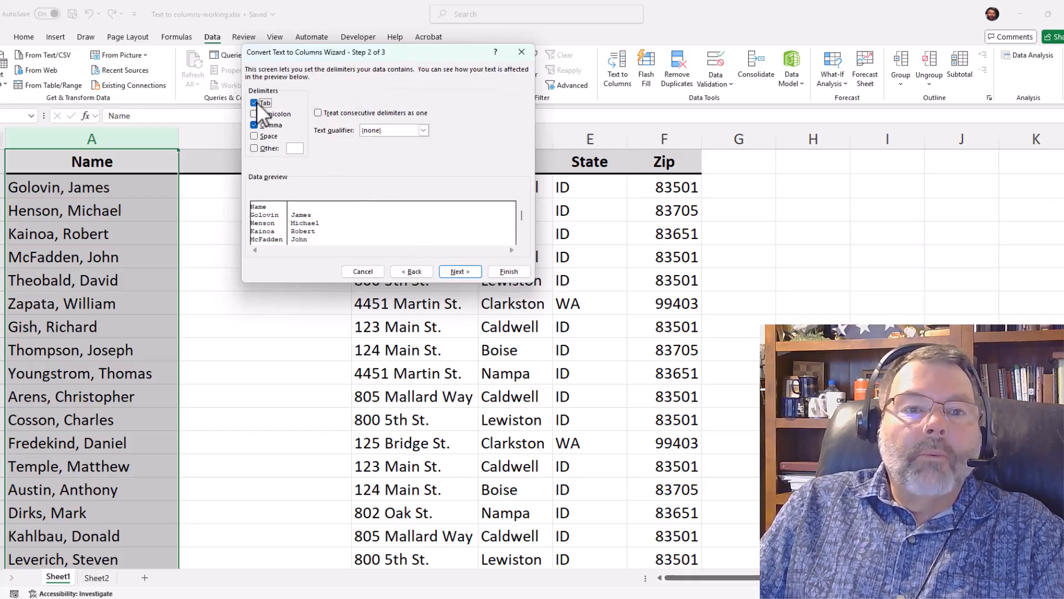
{"action": "left_click", "coordinate": [255, 137]}
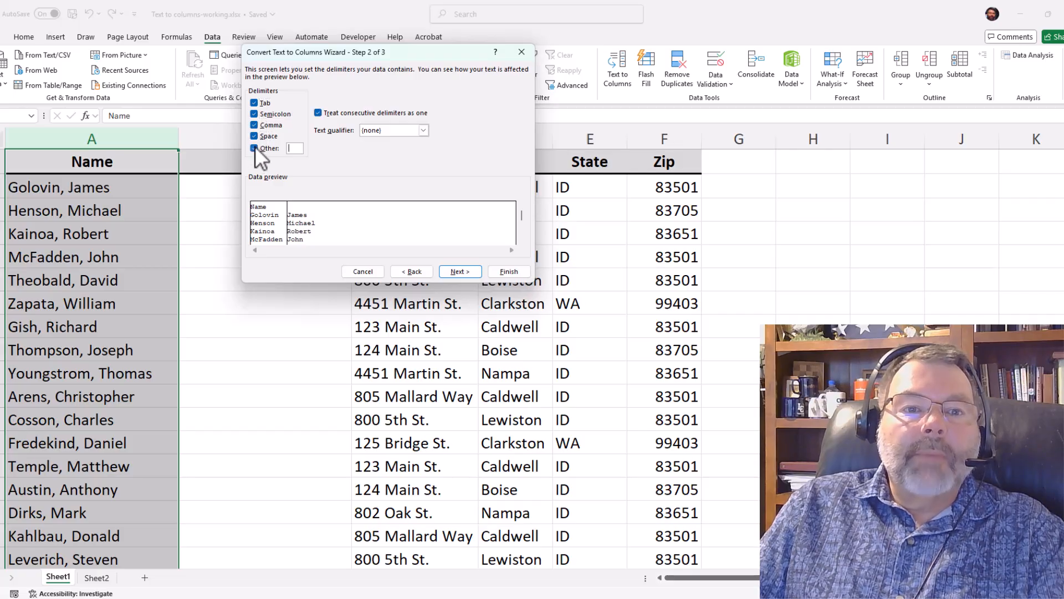
{"action": "left_click", "coordinate": [254, 136]}
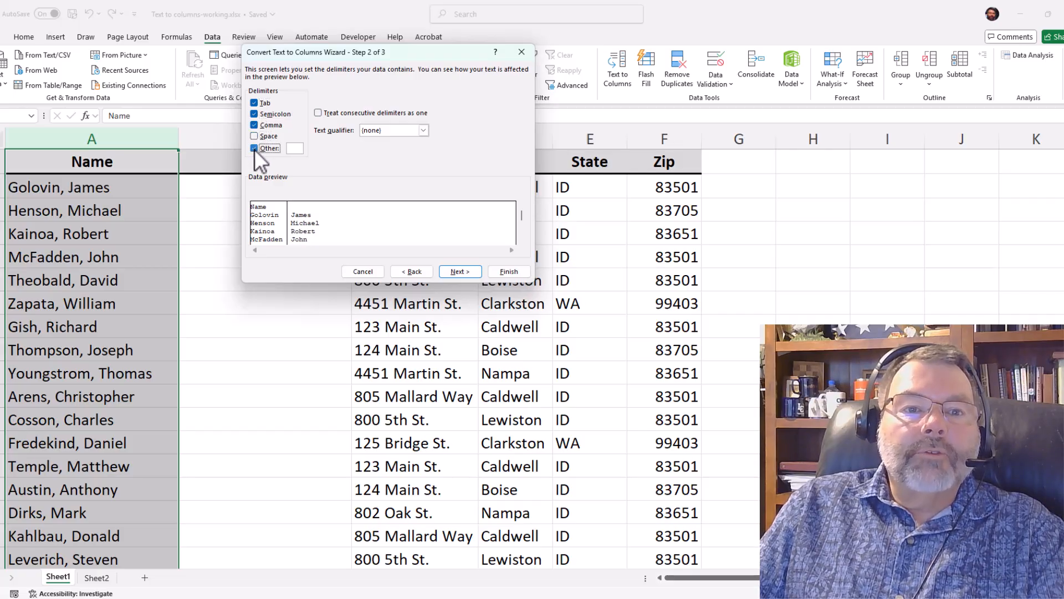
{"action": "left_click", "coordinate": [255, 149]}
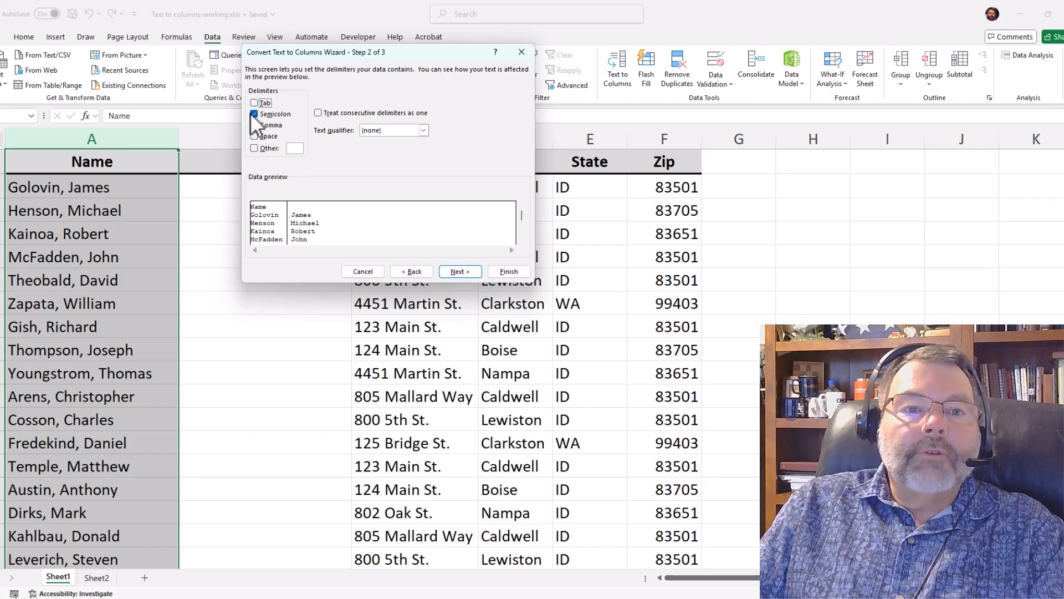
{"action": "left_click", "coordinate": [255, 114]}
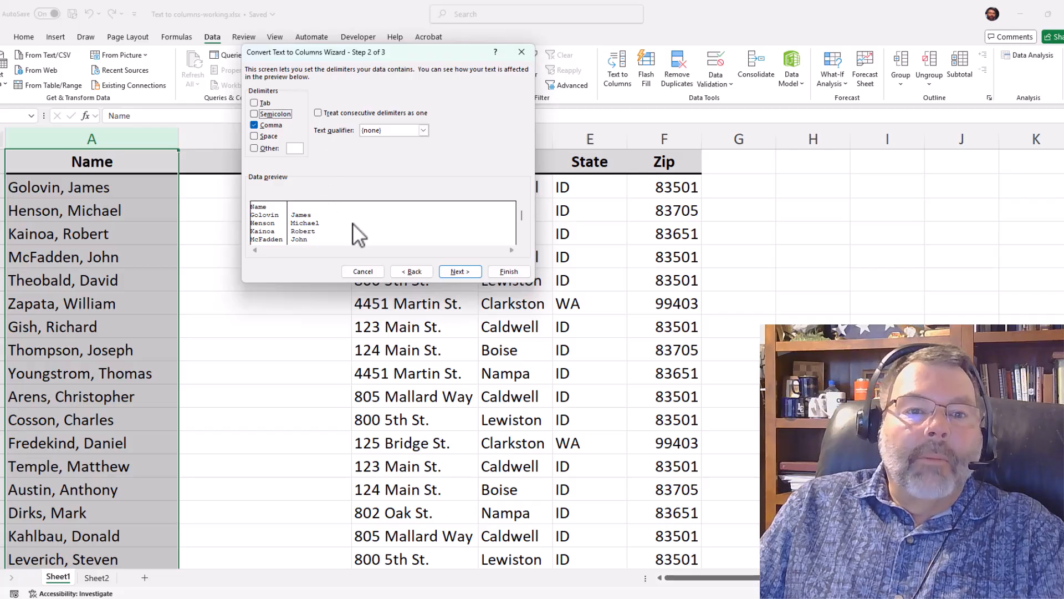
- Try splitting the names by Tab and Space instead of Comma, and restore Comma as the only delimiter
{"action": "left_click", "coordinate": [254, 125]}
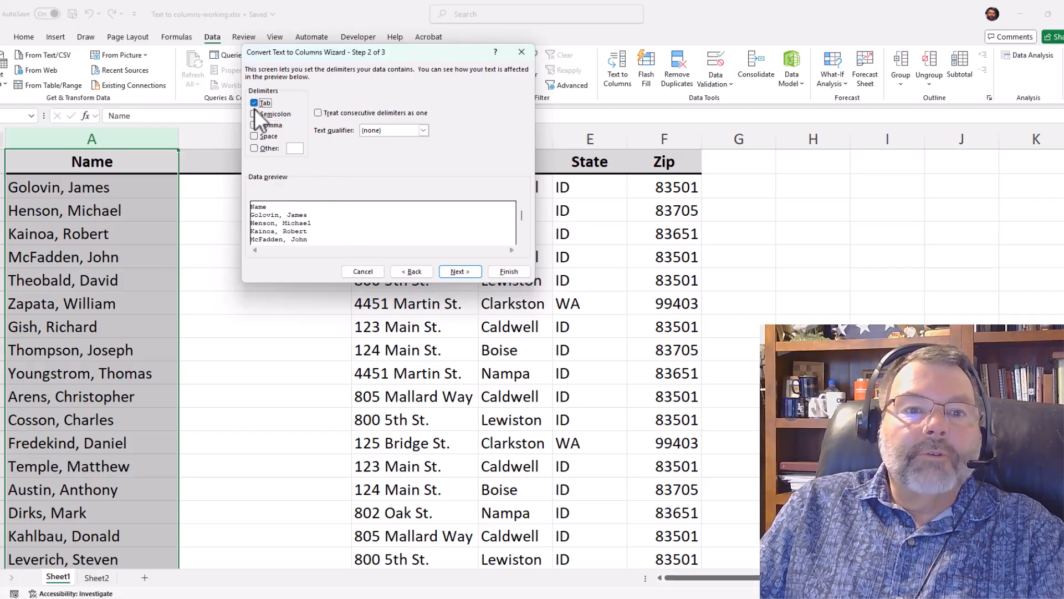
{"action": "left_click", "coordinate": [257, 138]}
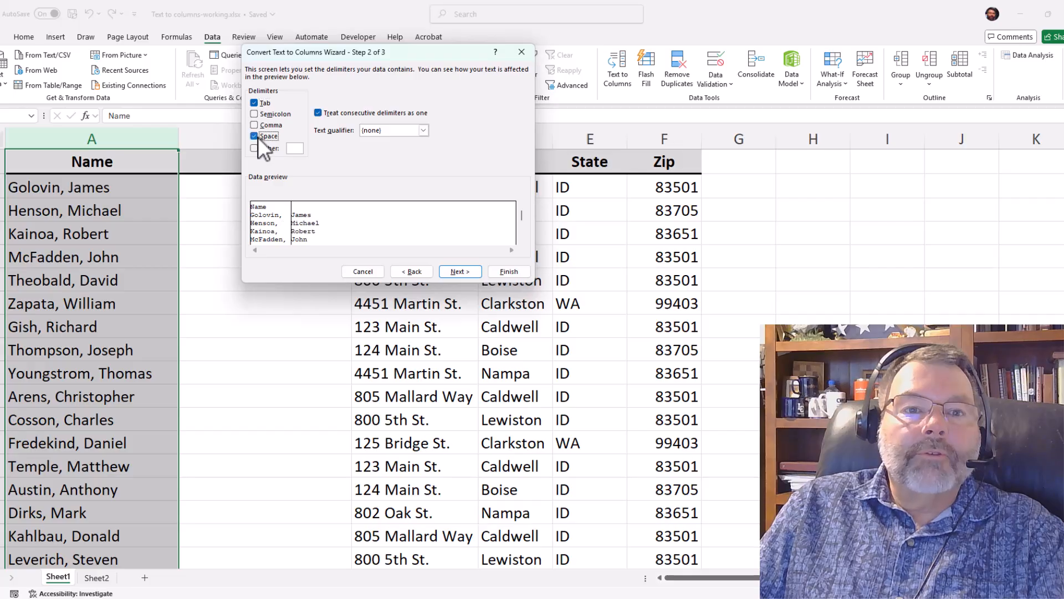
{"action": "left_click", "coordinate": [255, 103]}
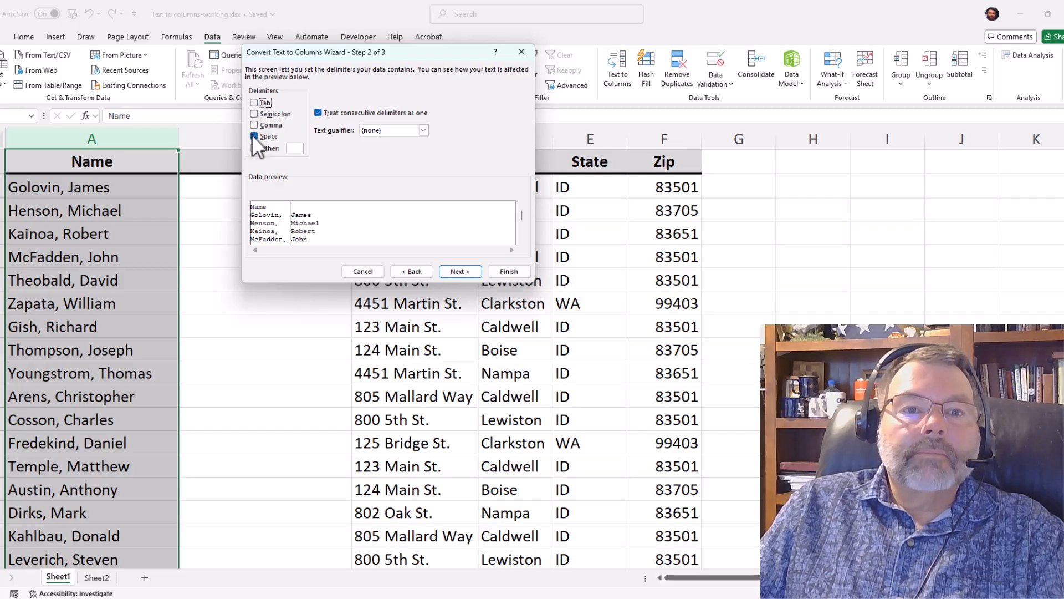
{"action": "left_click", "coordinate": [253, 135]}
{"action": "left_click", "coordinate": [253, 125]}
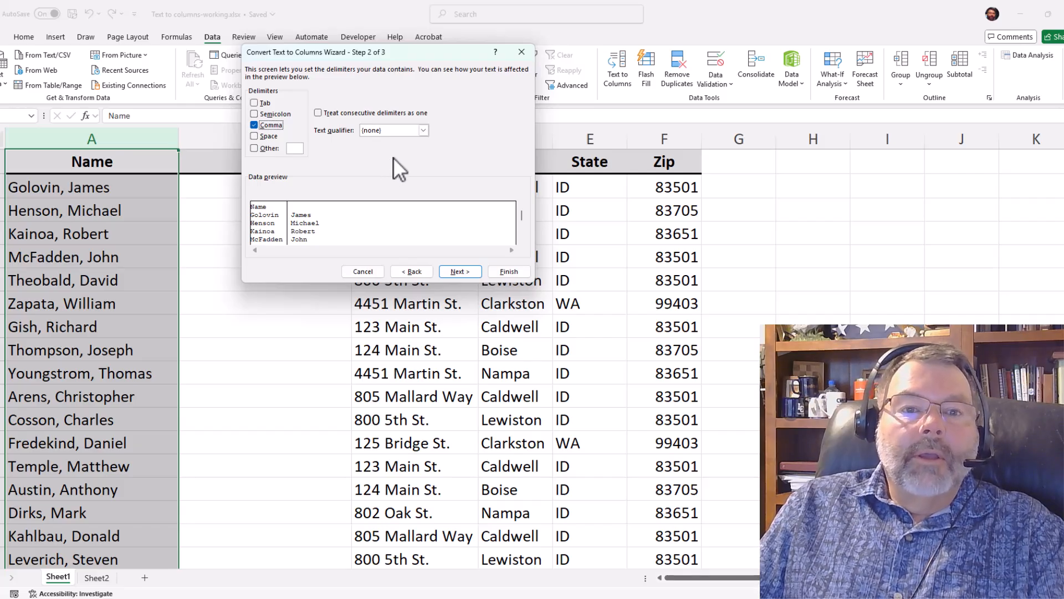
- Complete the comma split with text qualifier (none), General format and destination $A$1, allowing existing data to be replaced
{"action": "left_click", "coordinate": [424, 131]}
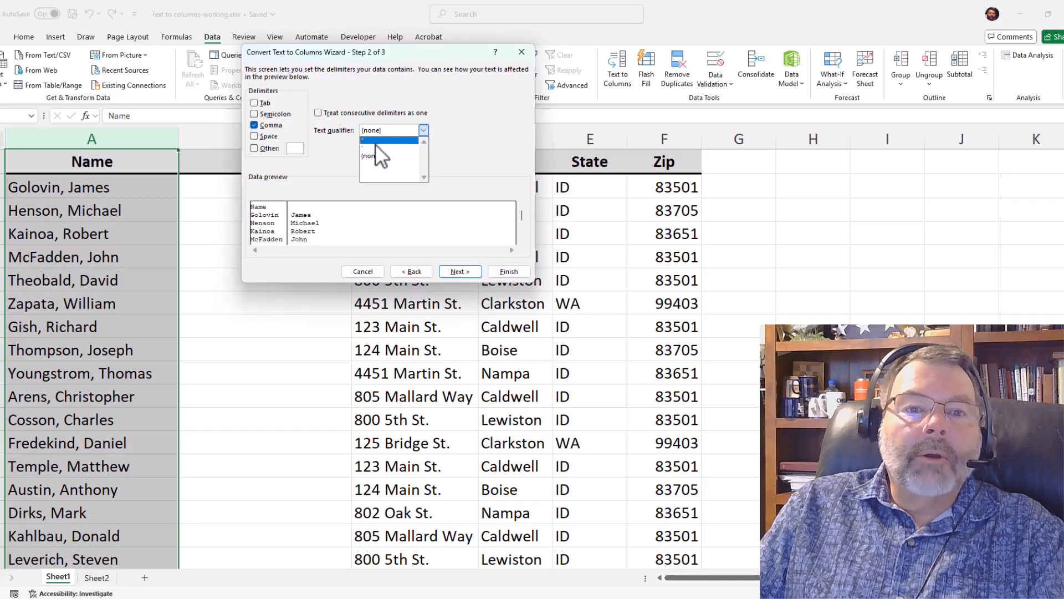
{"action": "left_click", "coordinate": [335, 145]}
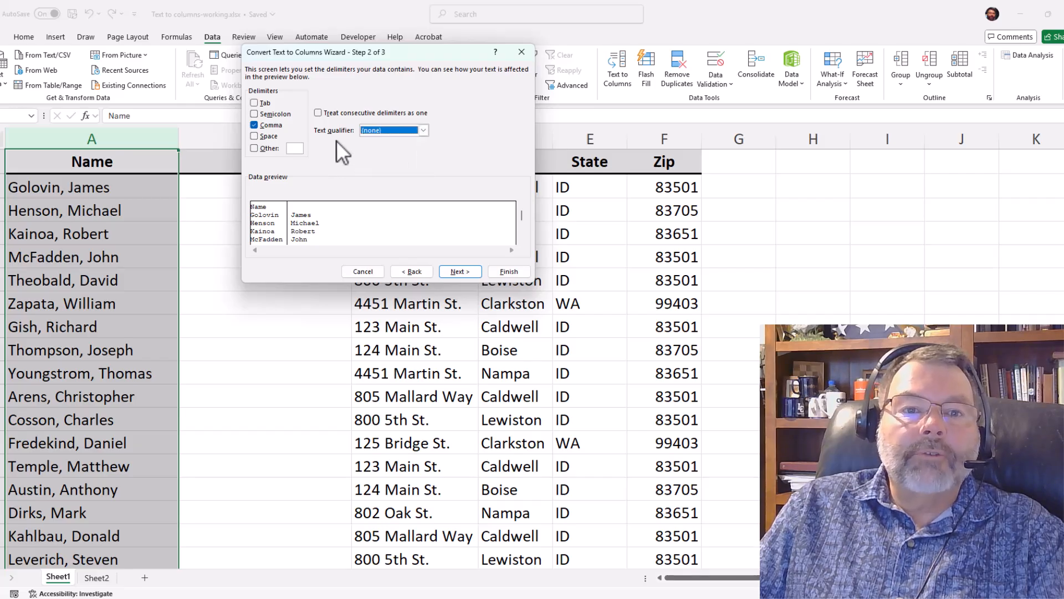
{"action": "left_click", "coordinate": [459, 271]}
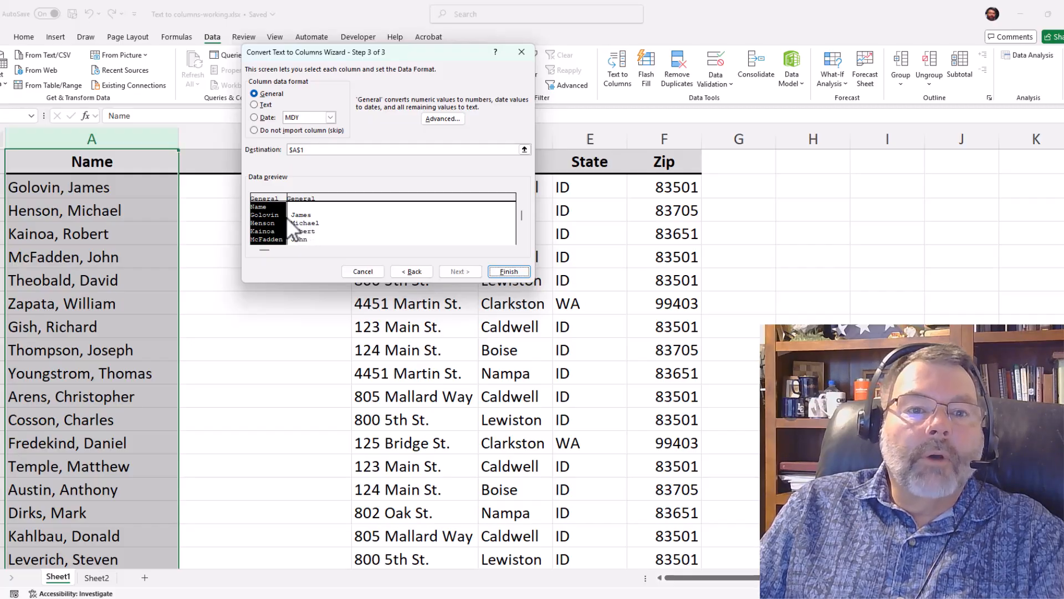
{"action": "left_click", "coordinate": [510, 276]}
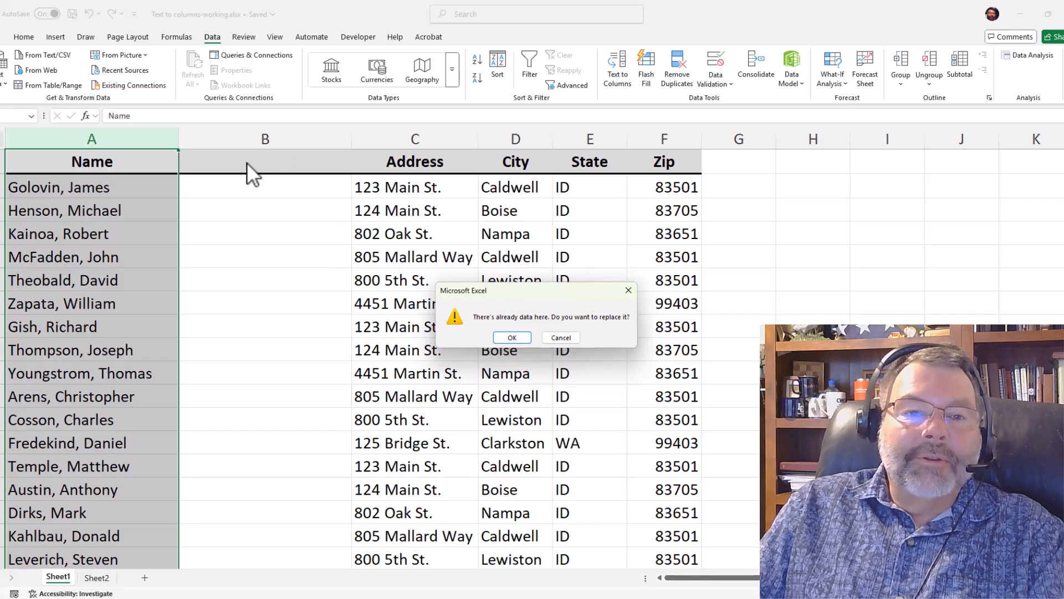
{"action": "left_click", "coordinate": [510, 338]}
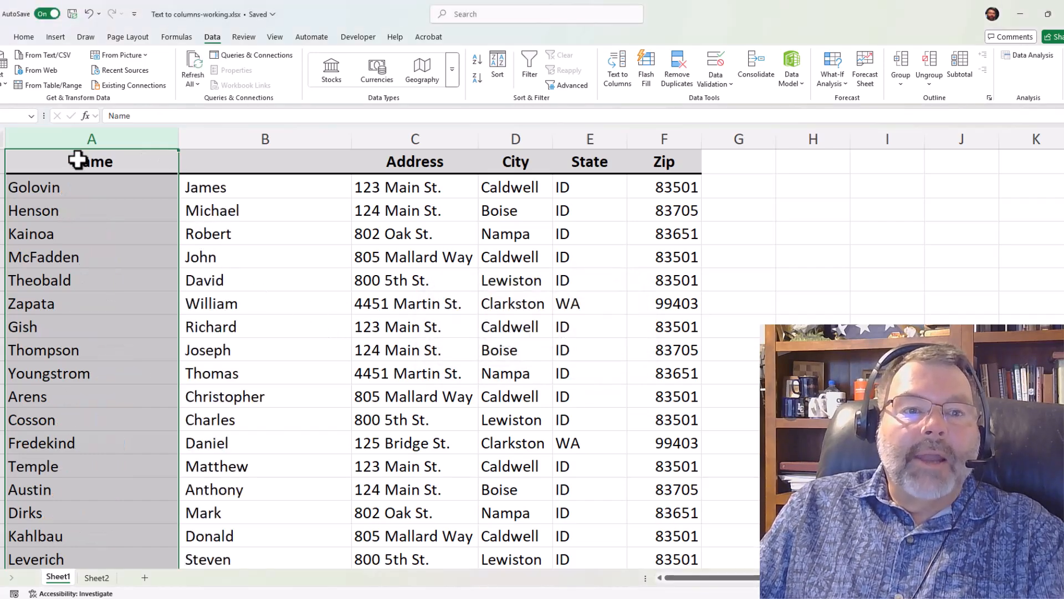
- Change the Name header in cell A1 to Last Name
{"action": "left_click", "coordinate": [82, 162]}
{"action": "double_click", "coordinate": [89, 162]}
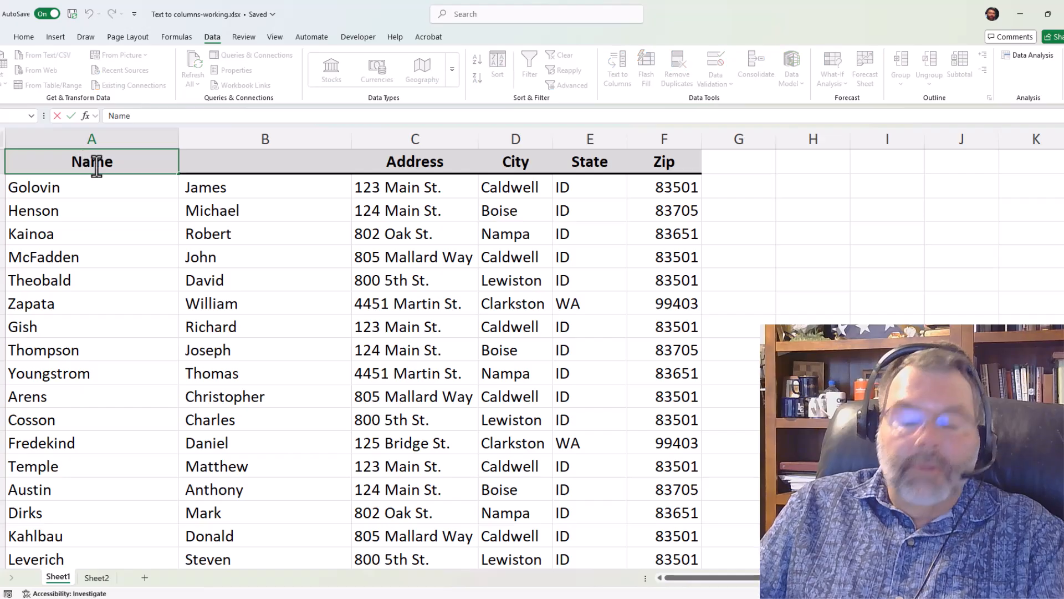
{"action": "key", "text": "Home"}
{"action": "type", "text": "Las"}
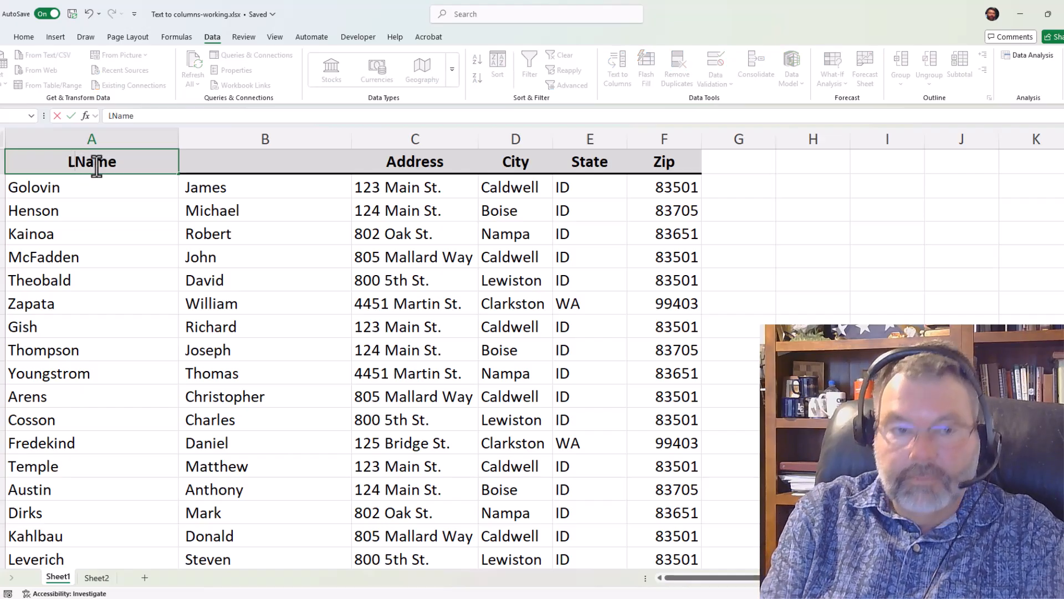
{"action": "type", "text": "t"}
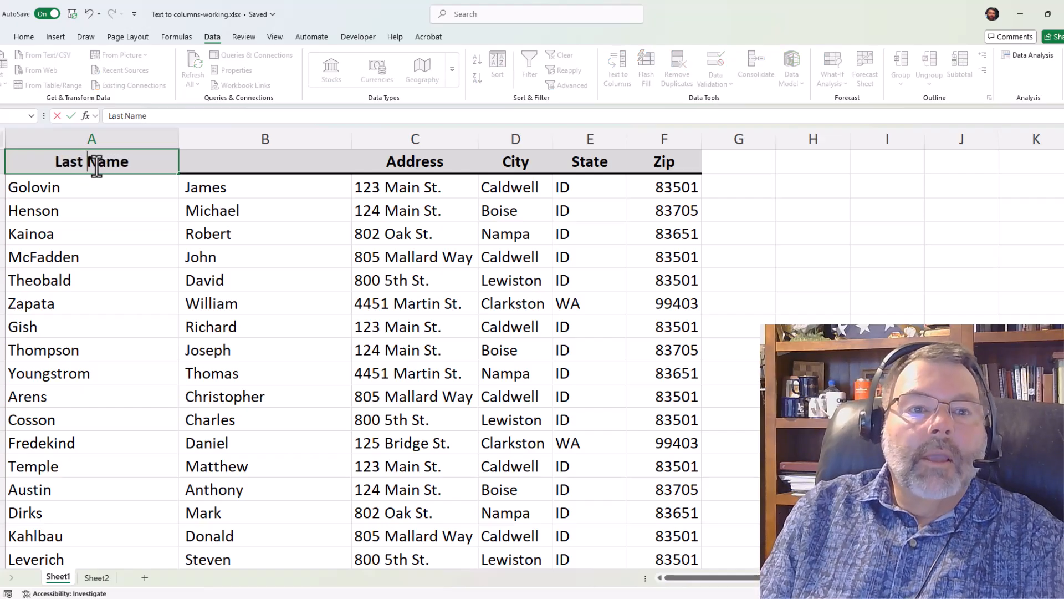
- Enter First Name as the header in the empty cell B1
{"action": "key", "text": "Tab"}
{"action": "type", "text": "F"}
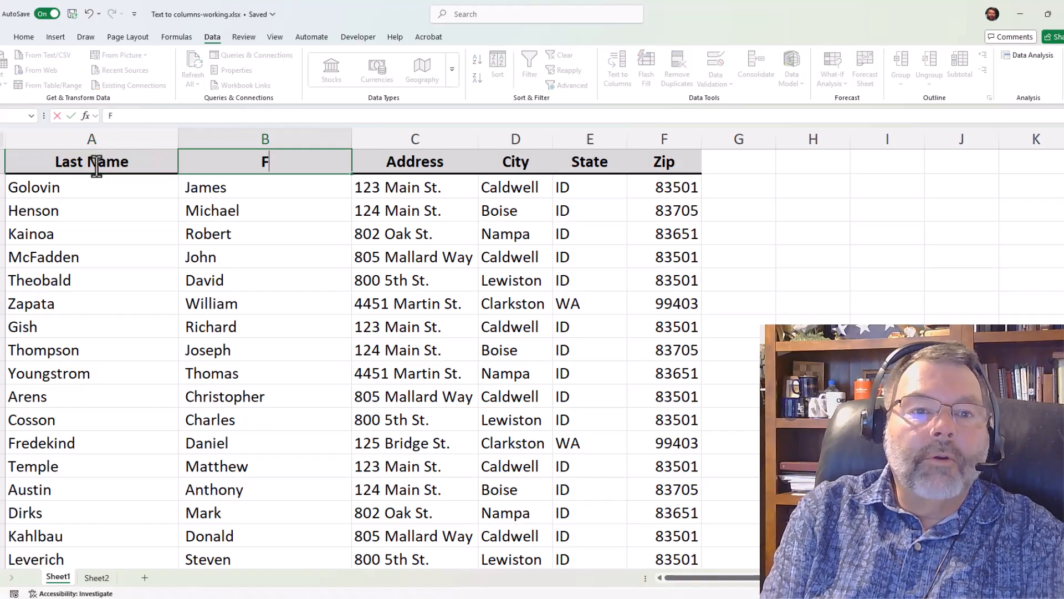
{"action": "type", "text": "irst Name"}
{"action": "key", "text": "Return"}
{"action": "key", "text": "Up"}
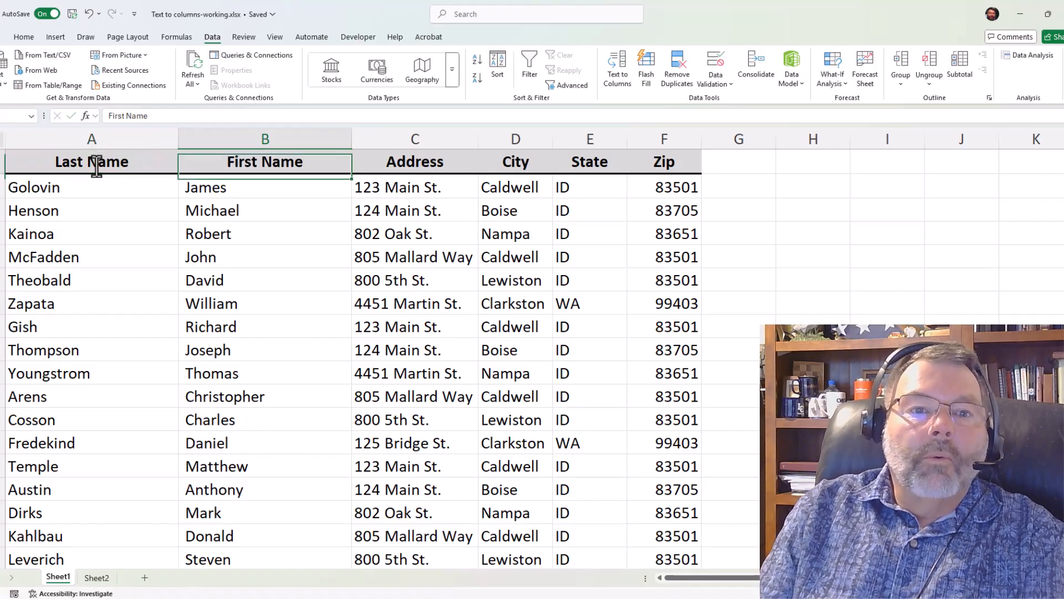
- Insert a blank column before the Last Name column
{"action": "left_click", "coordinate": [86, 138]}
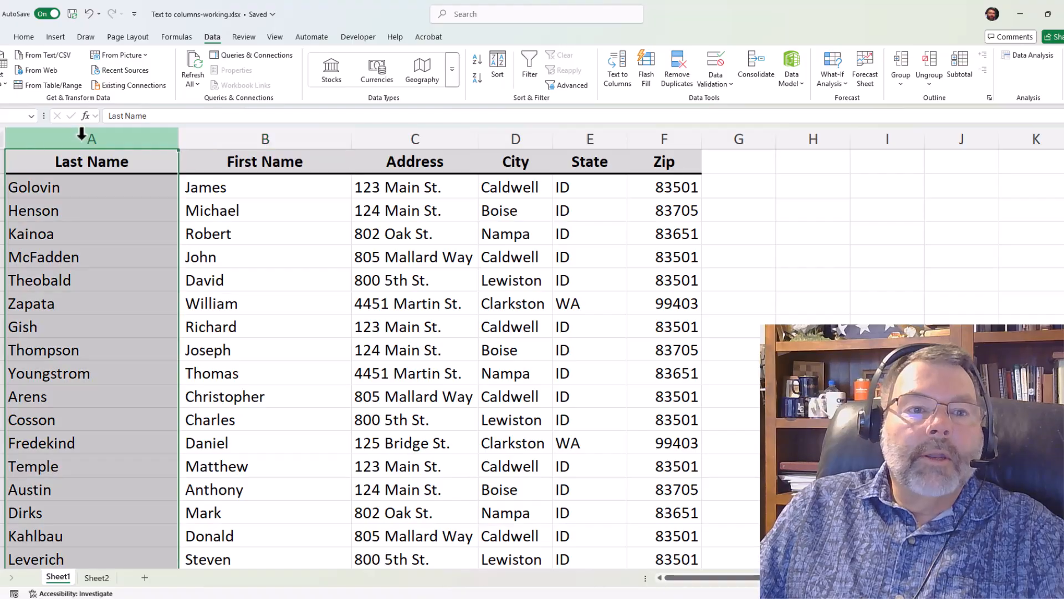
{"action": "right_click", "coordinate": [82, 139]}
{"action": "left_click", "coordinate": [113, 254]}
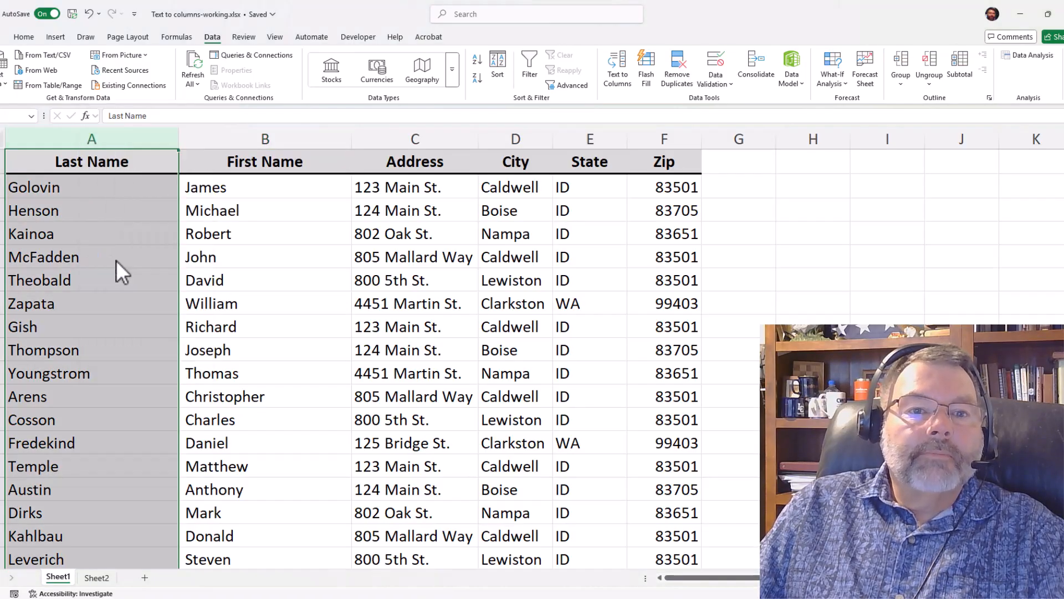
- Move the whole First Name column into the blank column A, ahead of Last Name
{"action": "left_click", "coordinate": [304, 139]}
{"action": "right_click", "coordinate": [313, 139]}
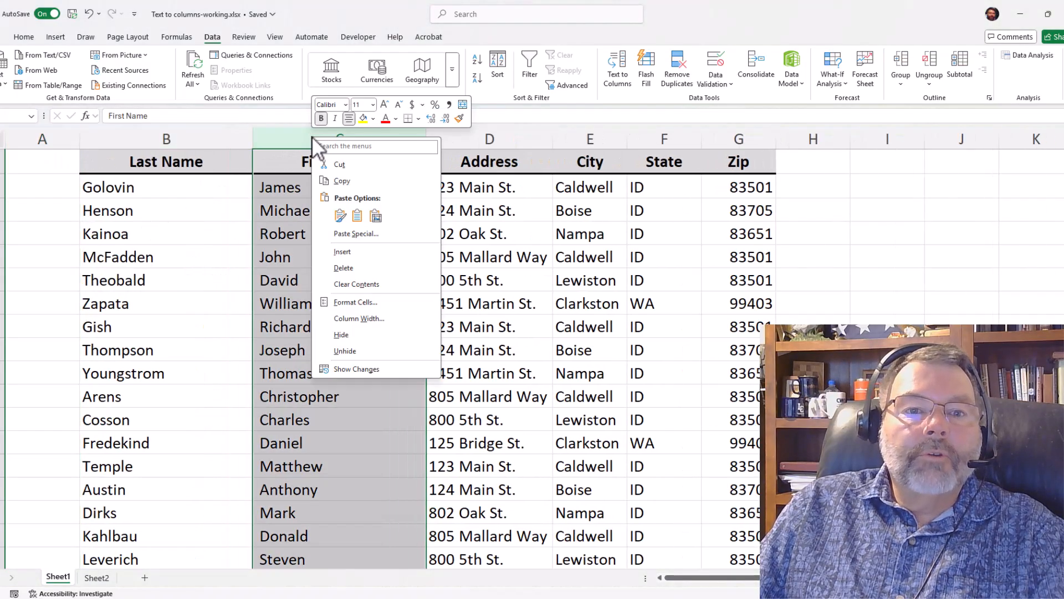
{"action": "left_click", "coordinate": [337, 164]}
{"action": "left_click", "coordinate": [44, 137]}
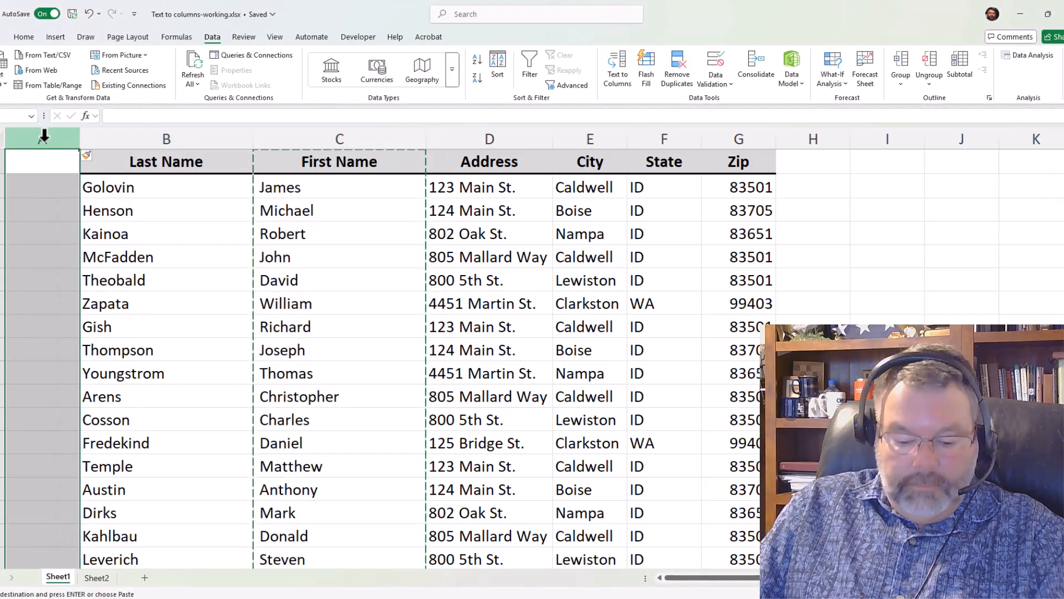
{"action": "key", "text": "Return"}
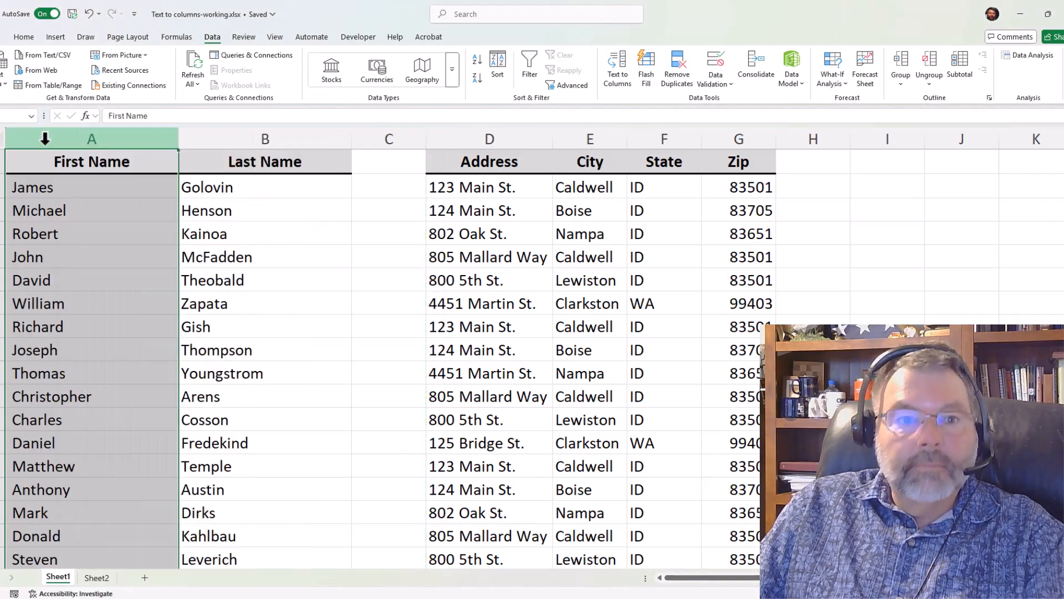
- Delete the empty column C between Last Name and Address
{"action": "left_click", "coordinate": [369, 133]}
{"action": "right_click", "coordinate": [369, 134]}
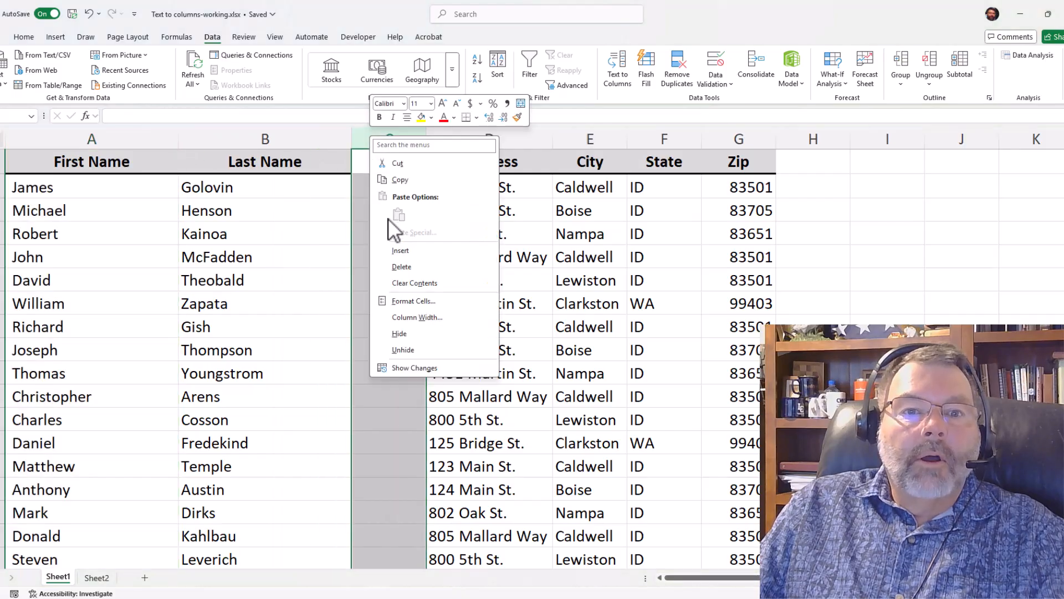
{"action": "left_click", "coordinate": [404, 268]}
{"action": "left_click", "coordinate": [224, 211]}
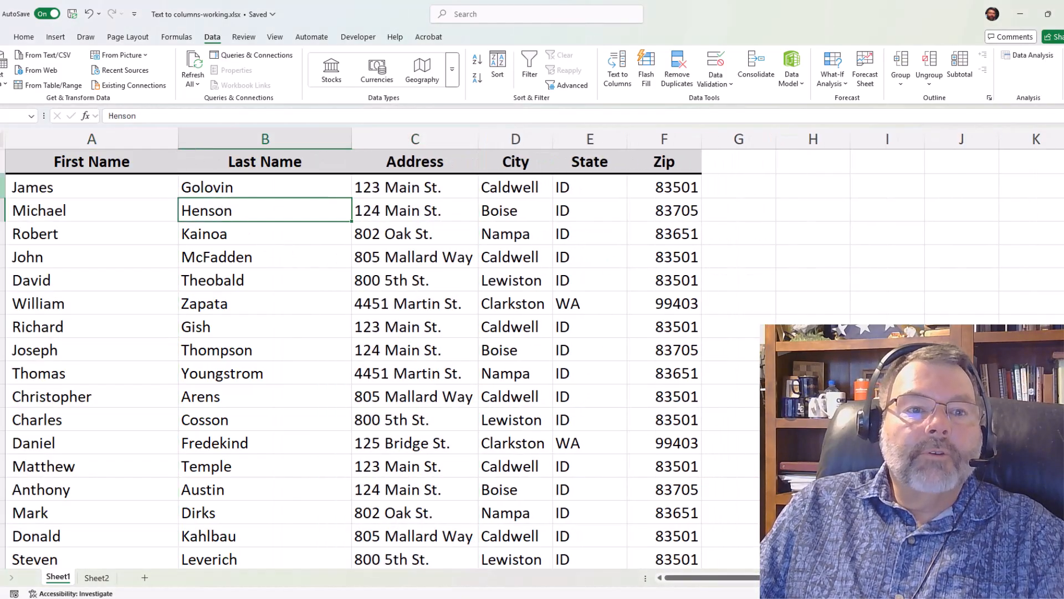
{"action": "left_click", "coordinate": [74, 189]}
{"action": "left_click", "coordinate": [247, 186]}
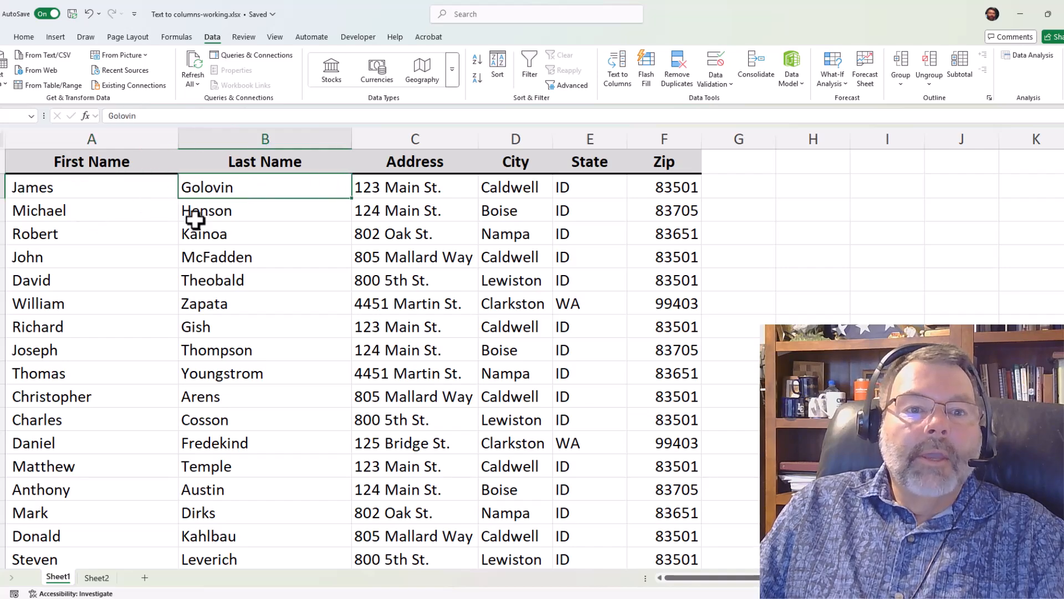
- Sort the whole list from A to Z by the Last Name column
{"action": "left_click", "coordinate": [221, 216]}
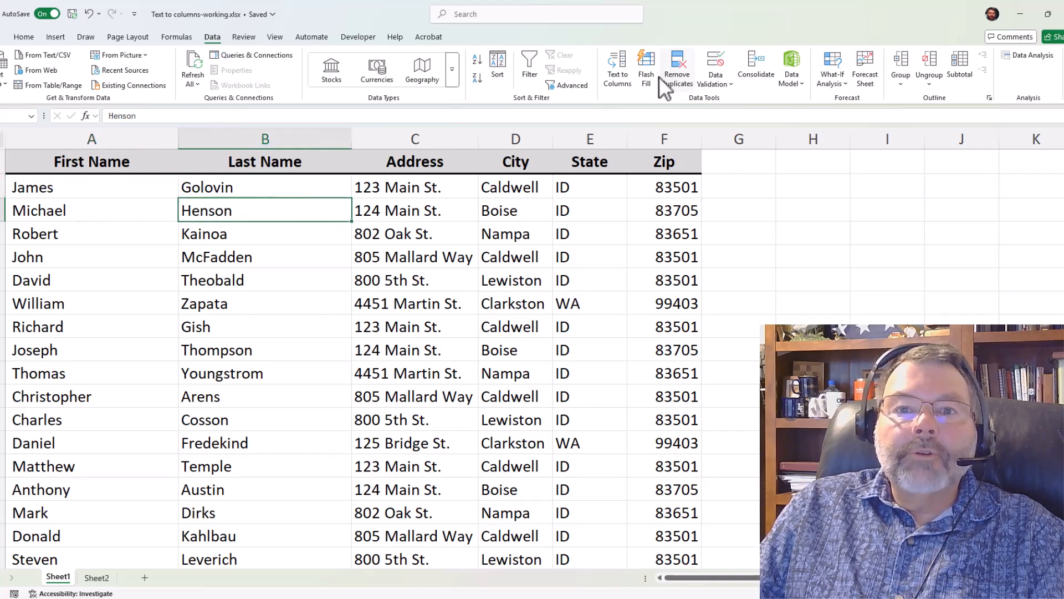
{"action": "left_click", "coordinate": [24, 37]}
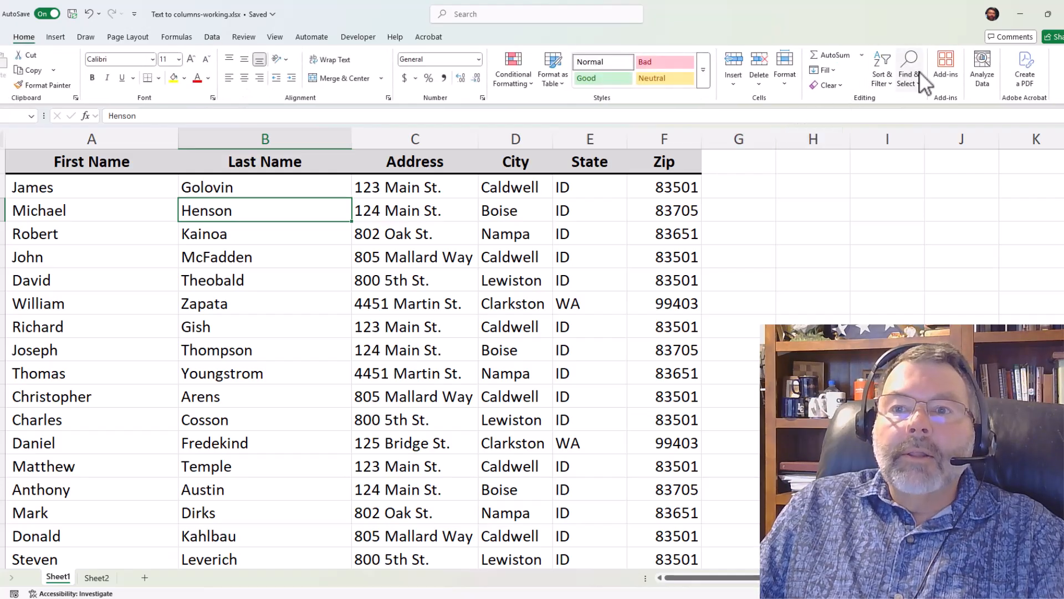
{"action": "left_click", "coordinate": [883, 74]}
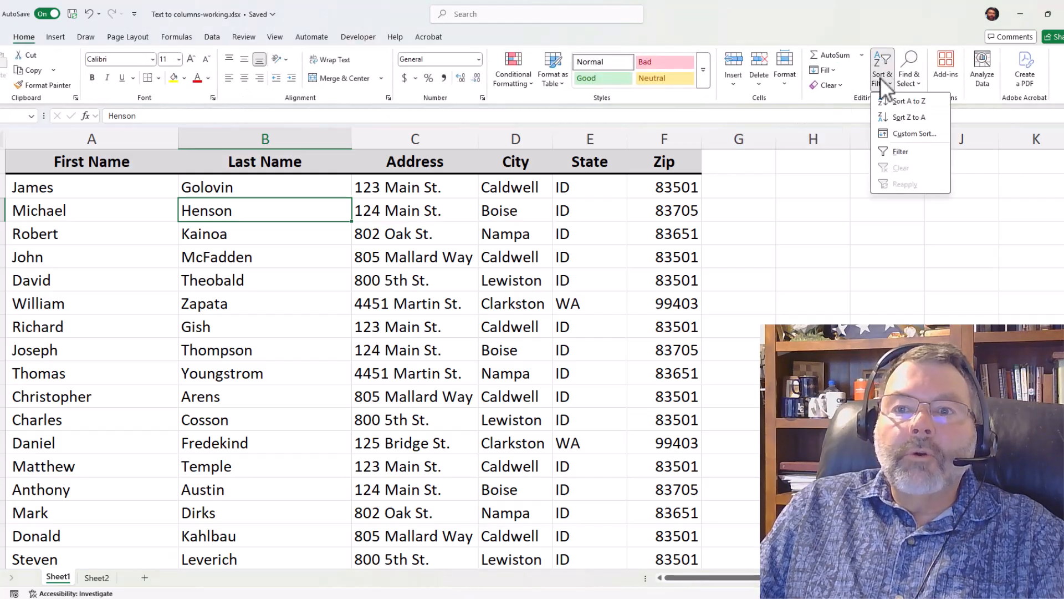
{"action": "left_click", "coordinate": [895, 102]}
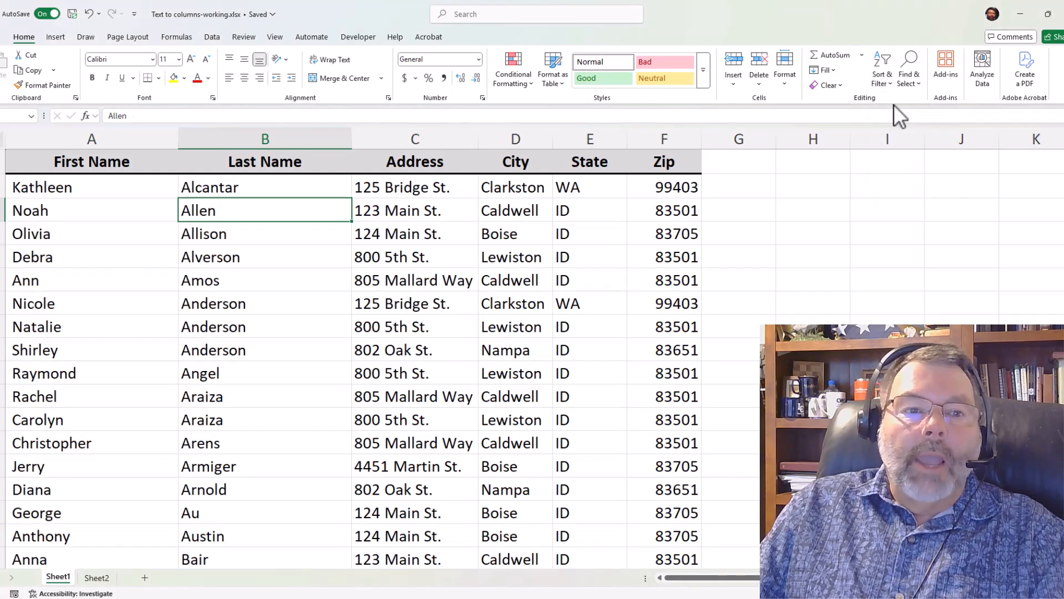
- Sort the whole list from A to Z by the First Name column
{"action": "left_click", "coordinate": [71, 213]}
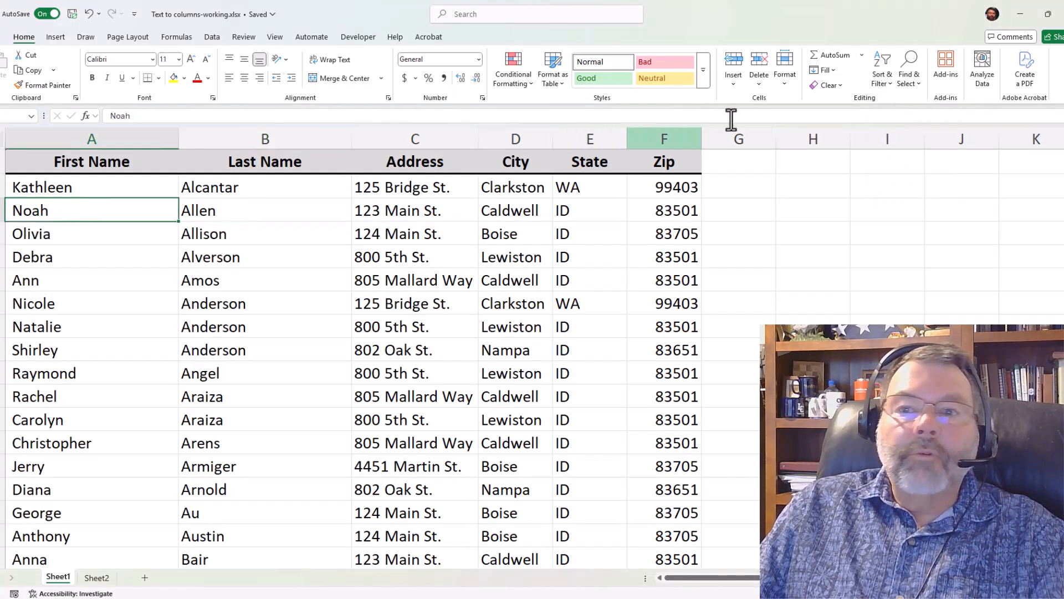
{"action": "left_click", "coordinate": [882, 68]}
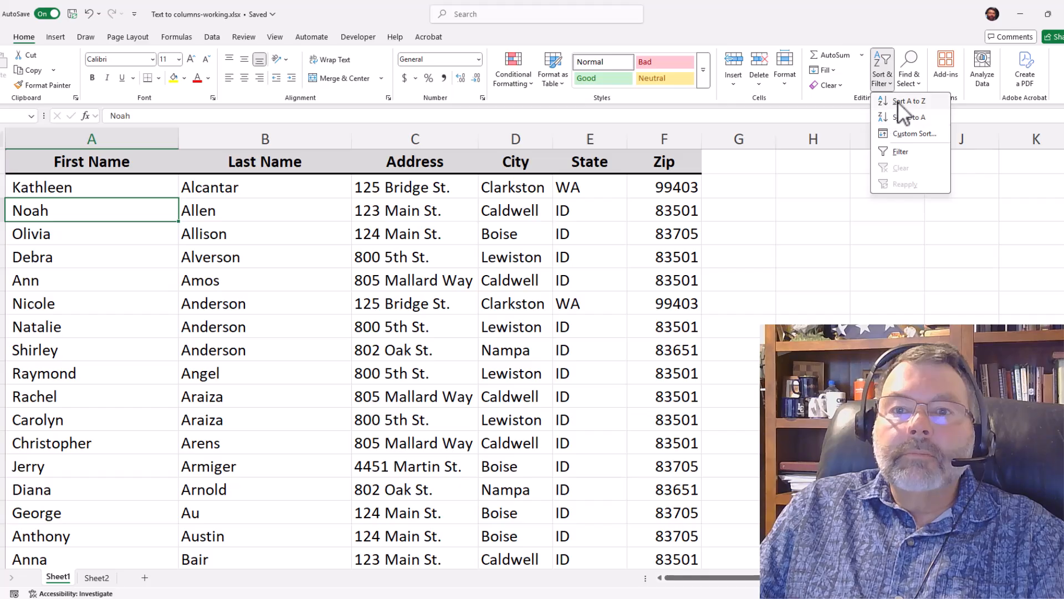
{"action": "left_click", "coordinate": [897, 101]}
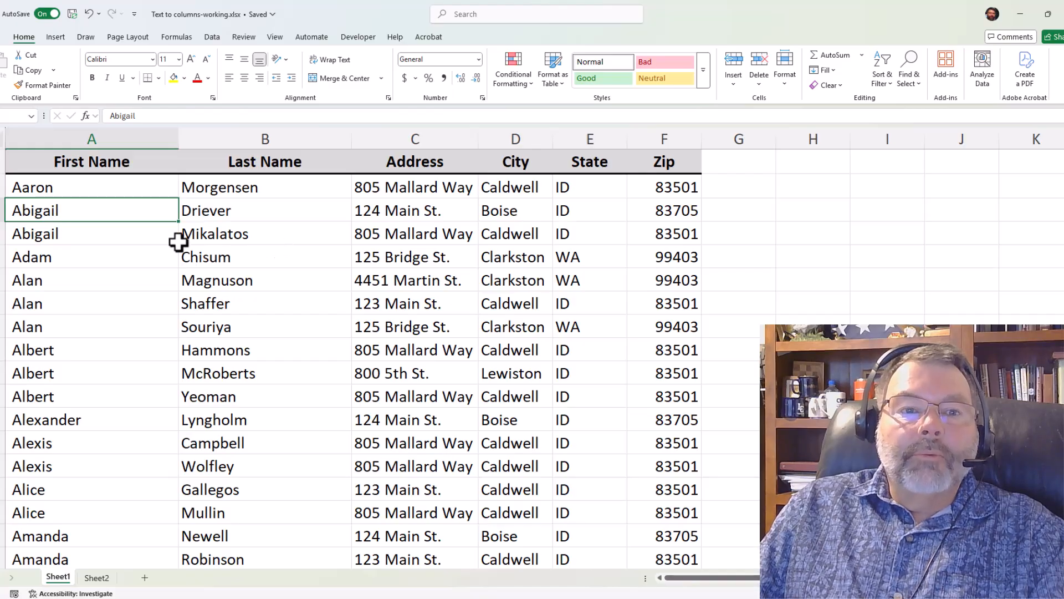
{"action": "left_click", "coordinate": [311, 195]}
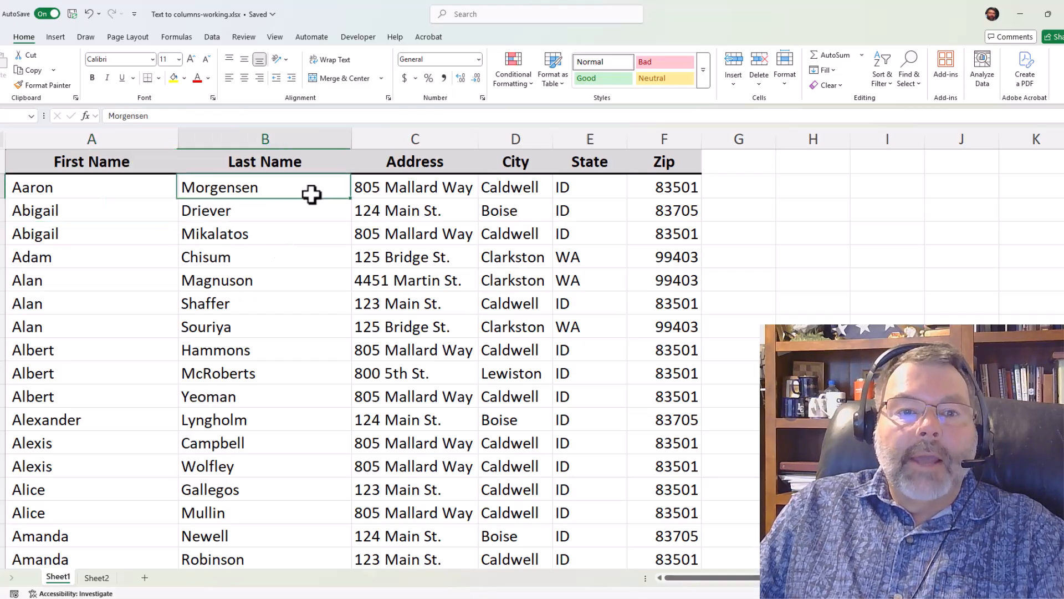
{"action": "left_click", "coordinate": [118, 188]}
{"action": "left_click", "coordinate": [125, 239]}
{"action": "left_click", "coordinate": [265, 230]}
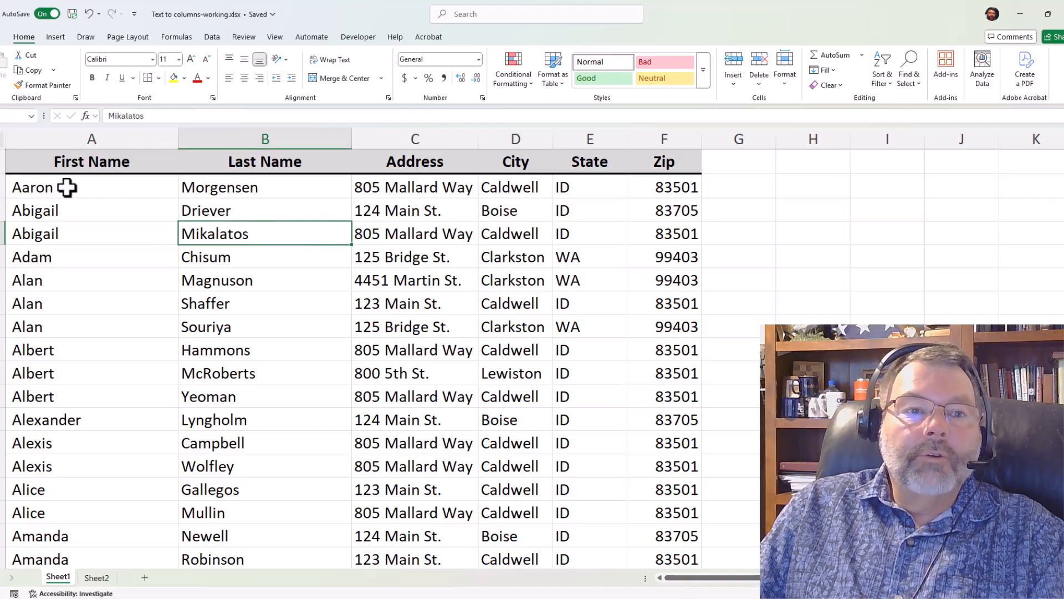
{"action": "left_click_drag", "start_coordinate": [67, 187], "coordinate": [208, 185]}
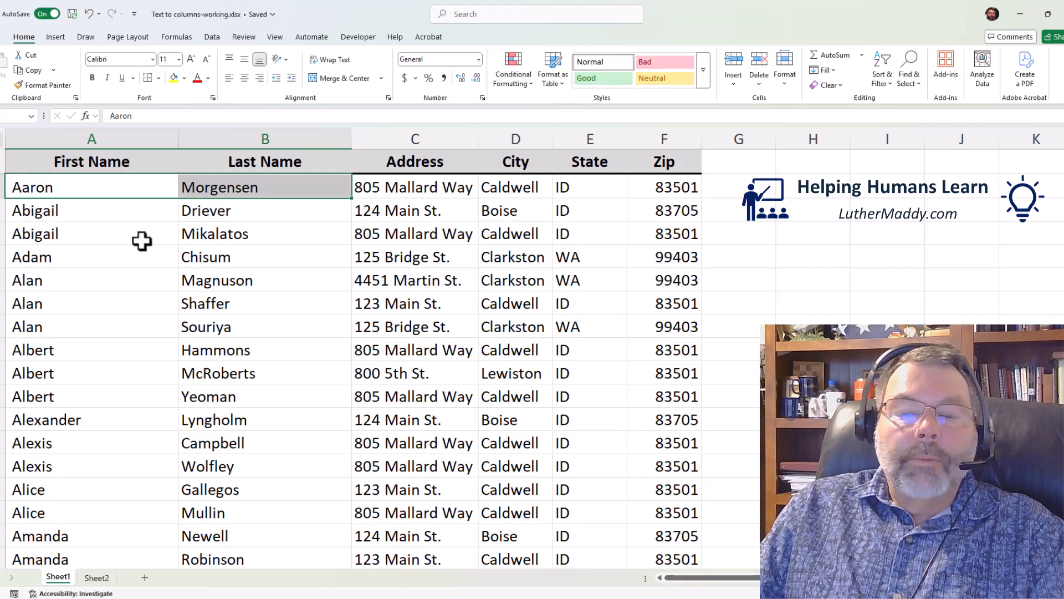
{"action": "left_click", "coordinate": [259, 260]}
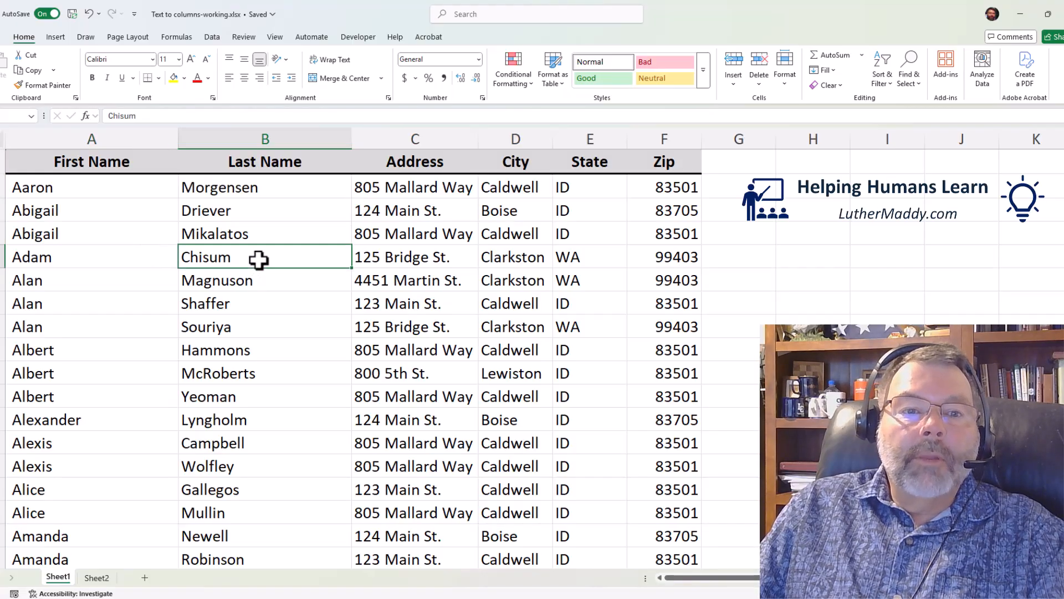